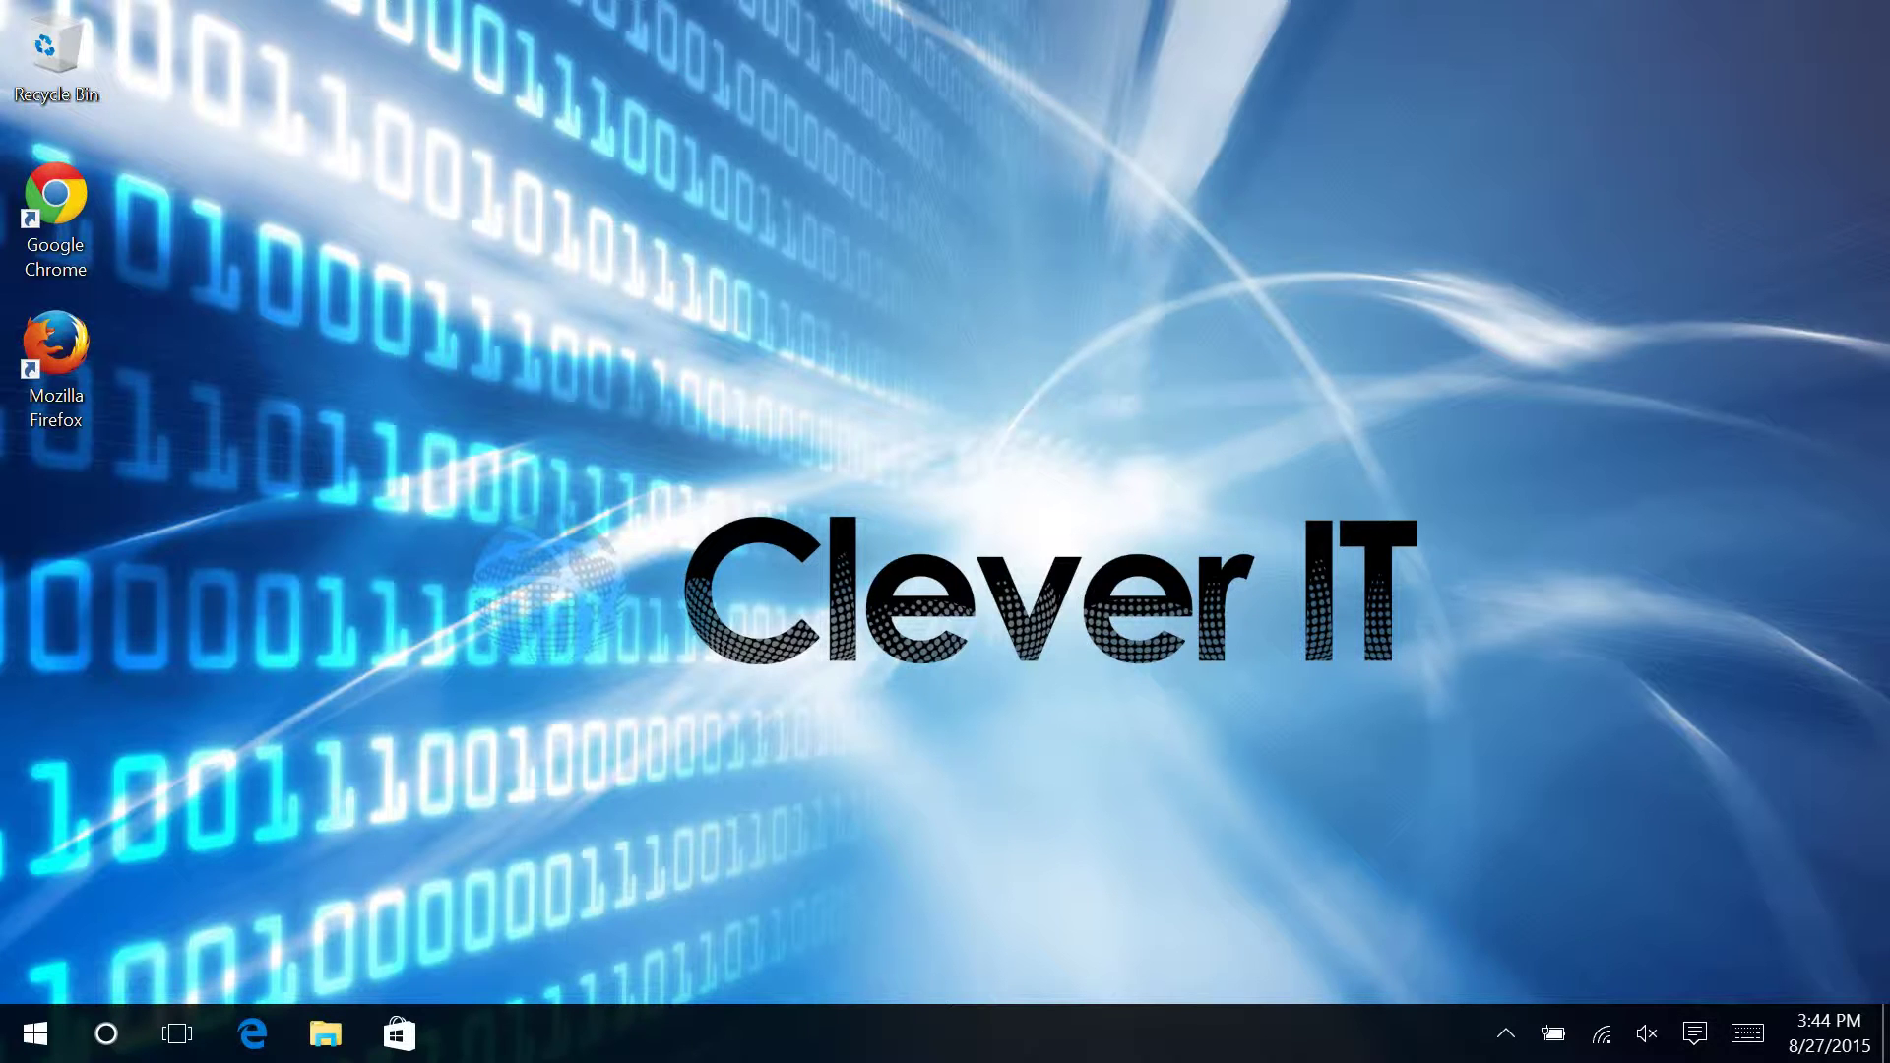
Step: Bring up the Action Center with Win+A showing notifications and quick action tiles
key(super+a)
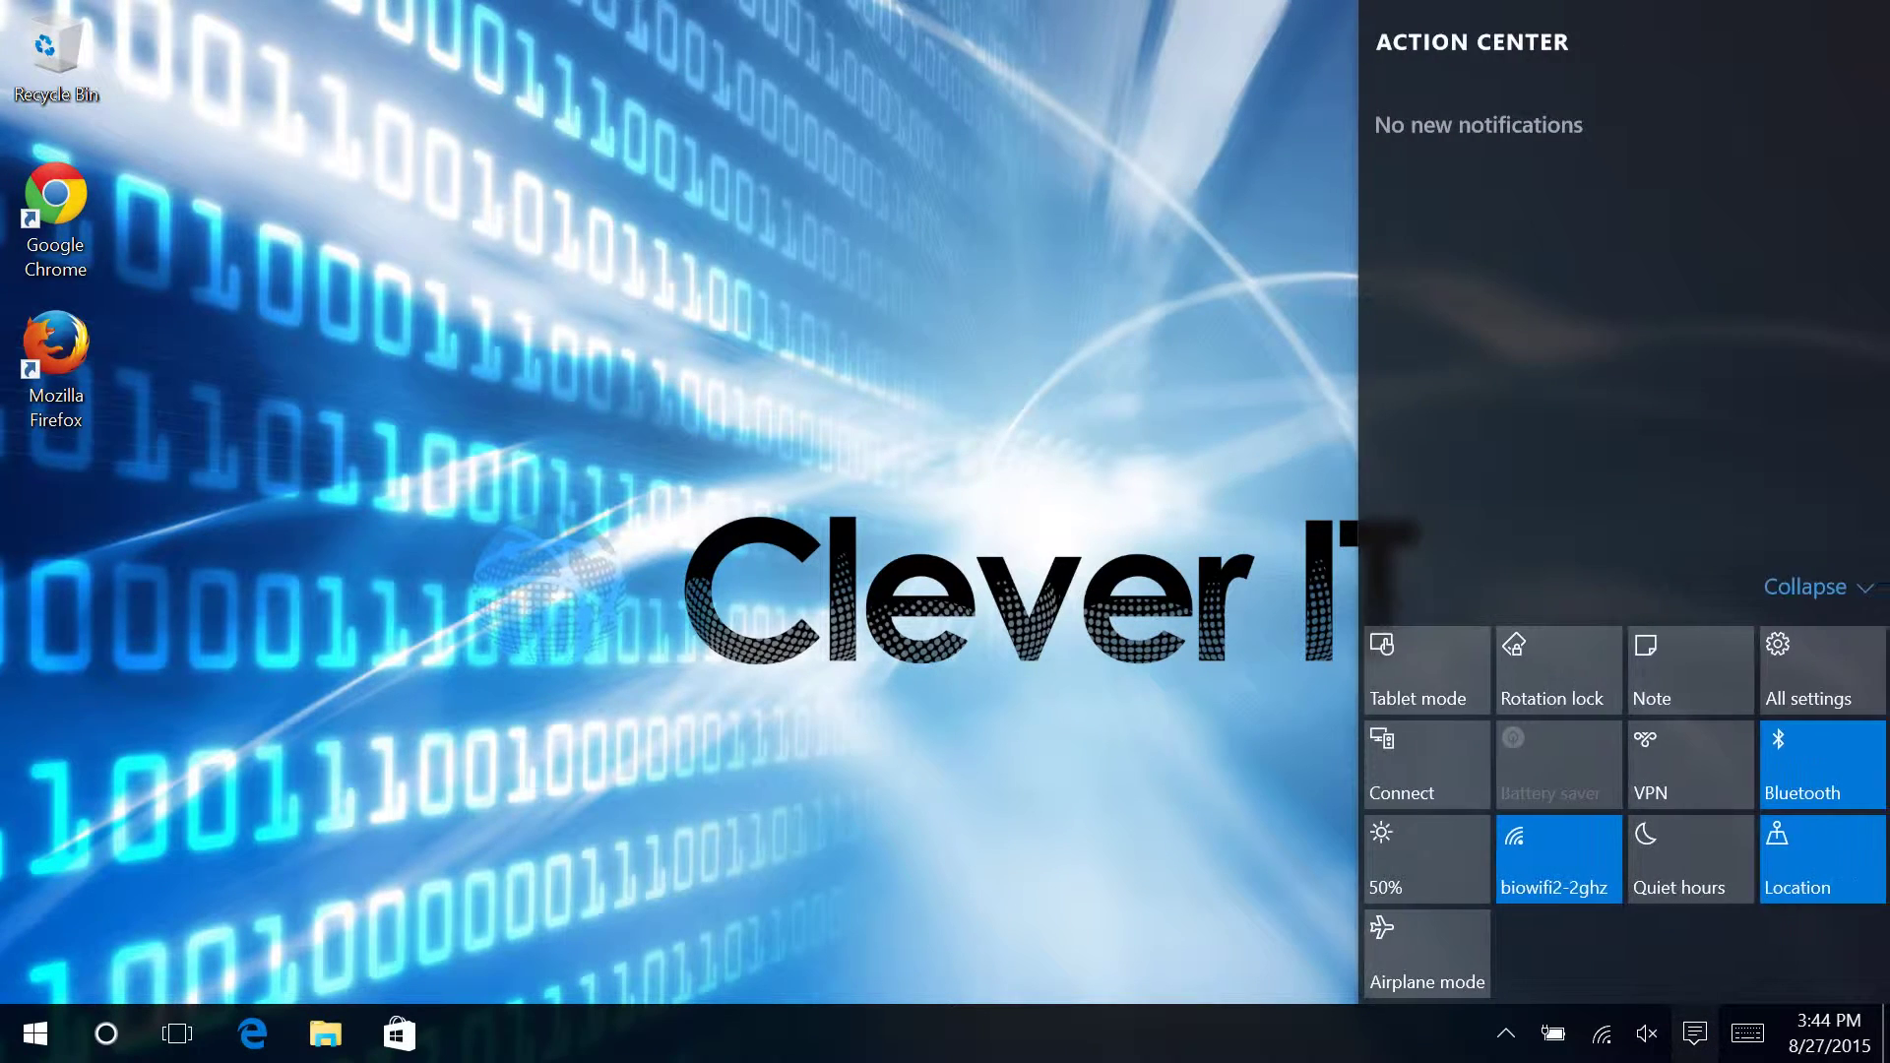
Step: Switch on tablet mode, enter cleverit.ca in Edge via the touch keyboard, then return to Start
click(1426, 670)
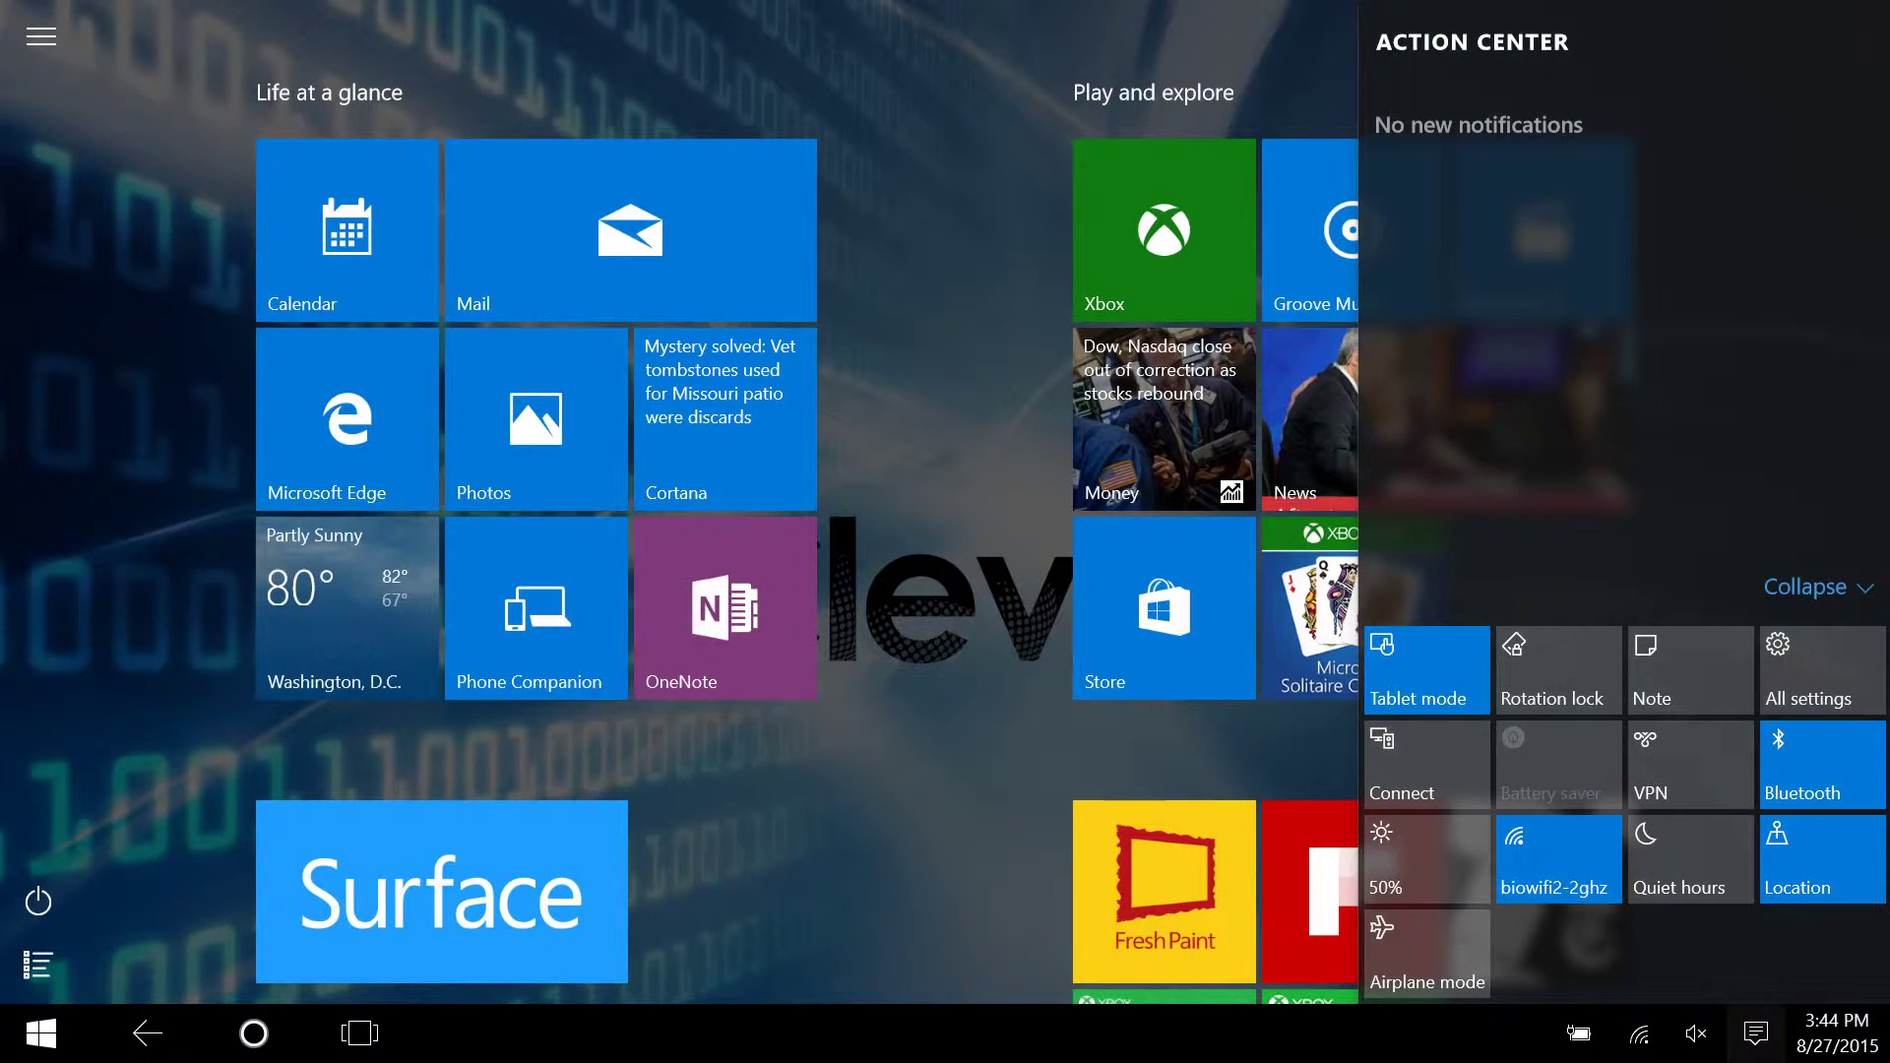
key(super+a)
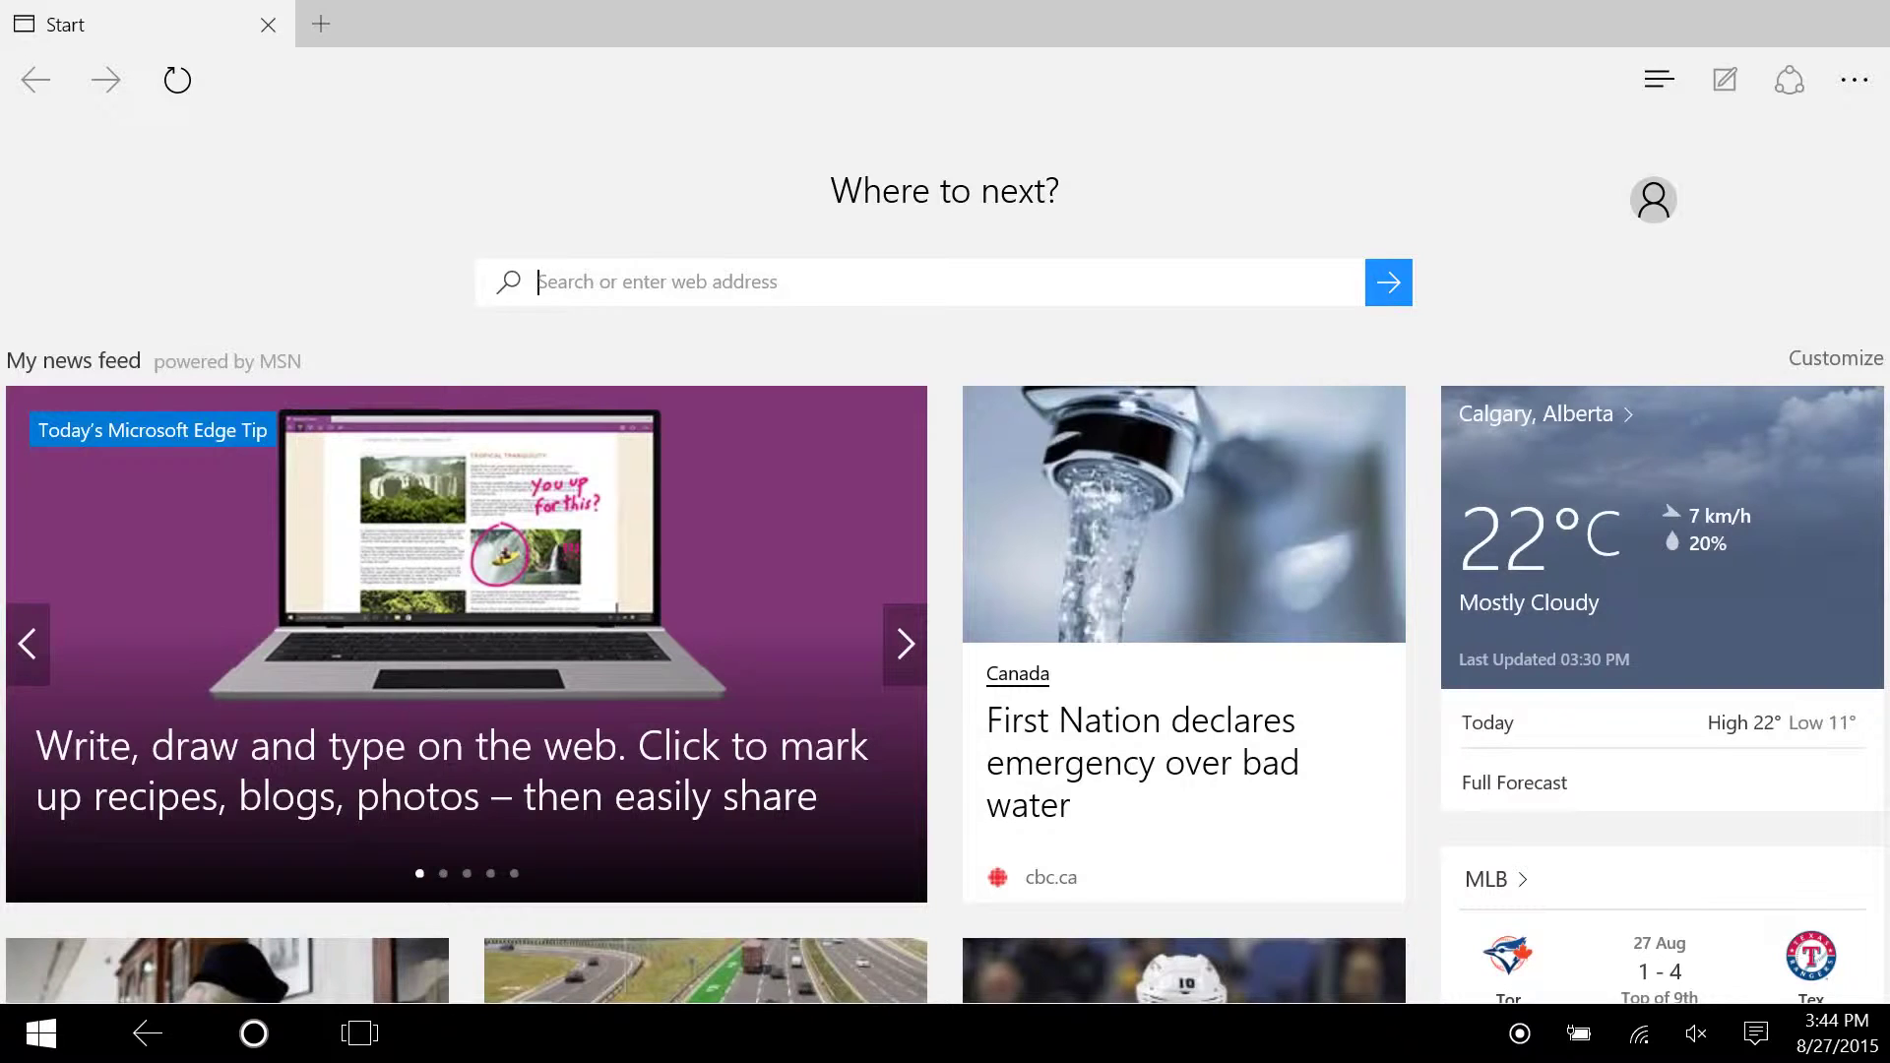
click(886, 281)
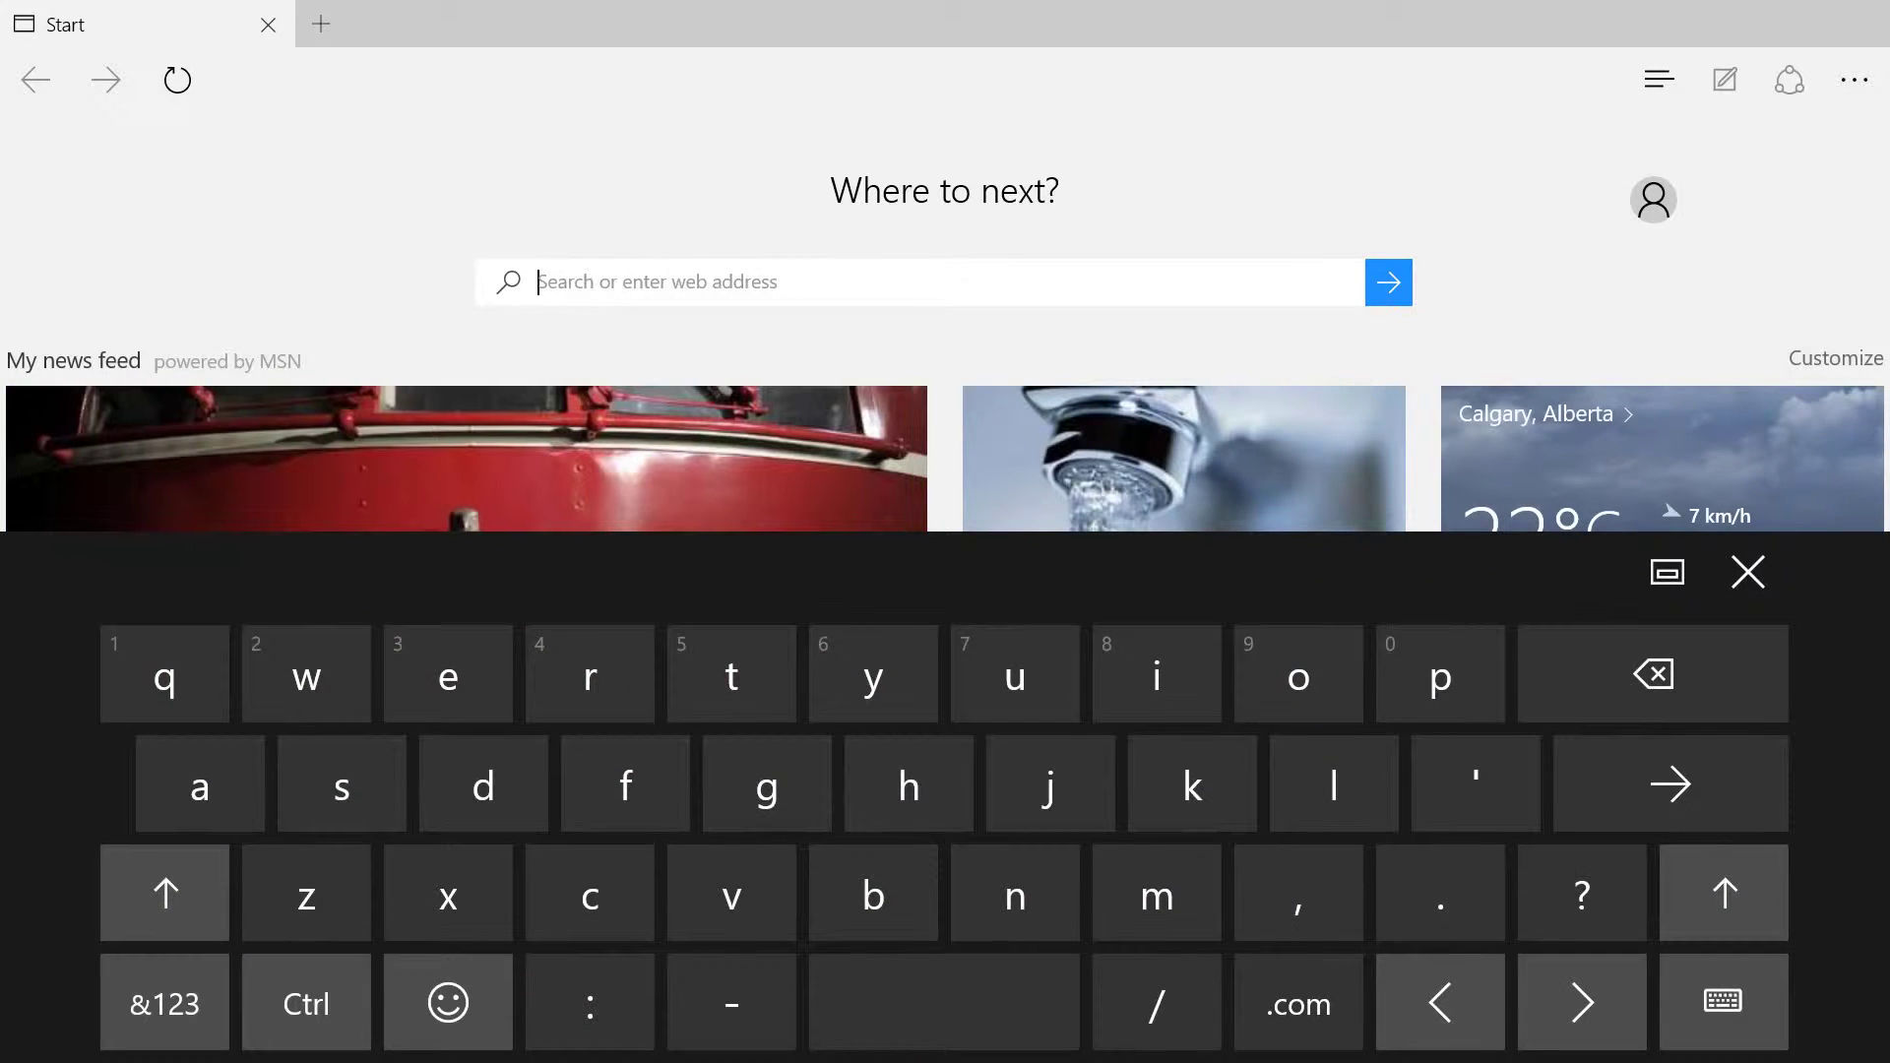
click(589, 896)
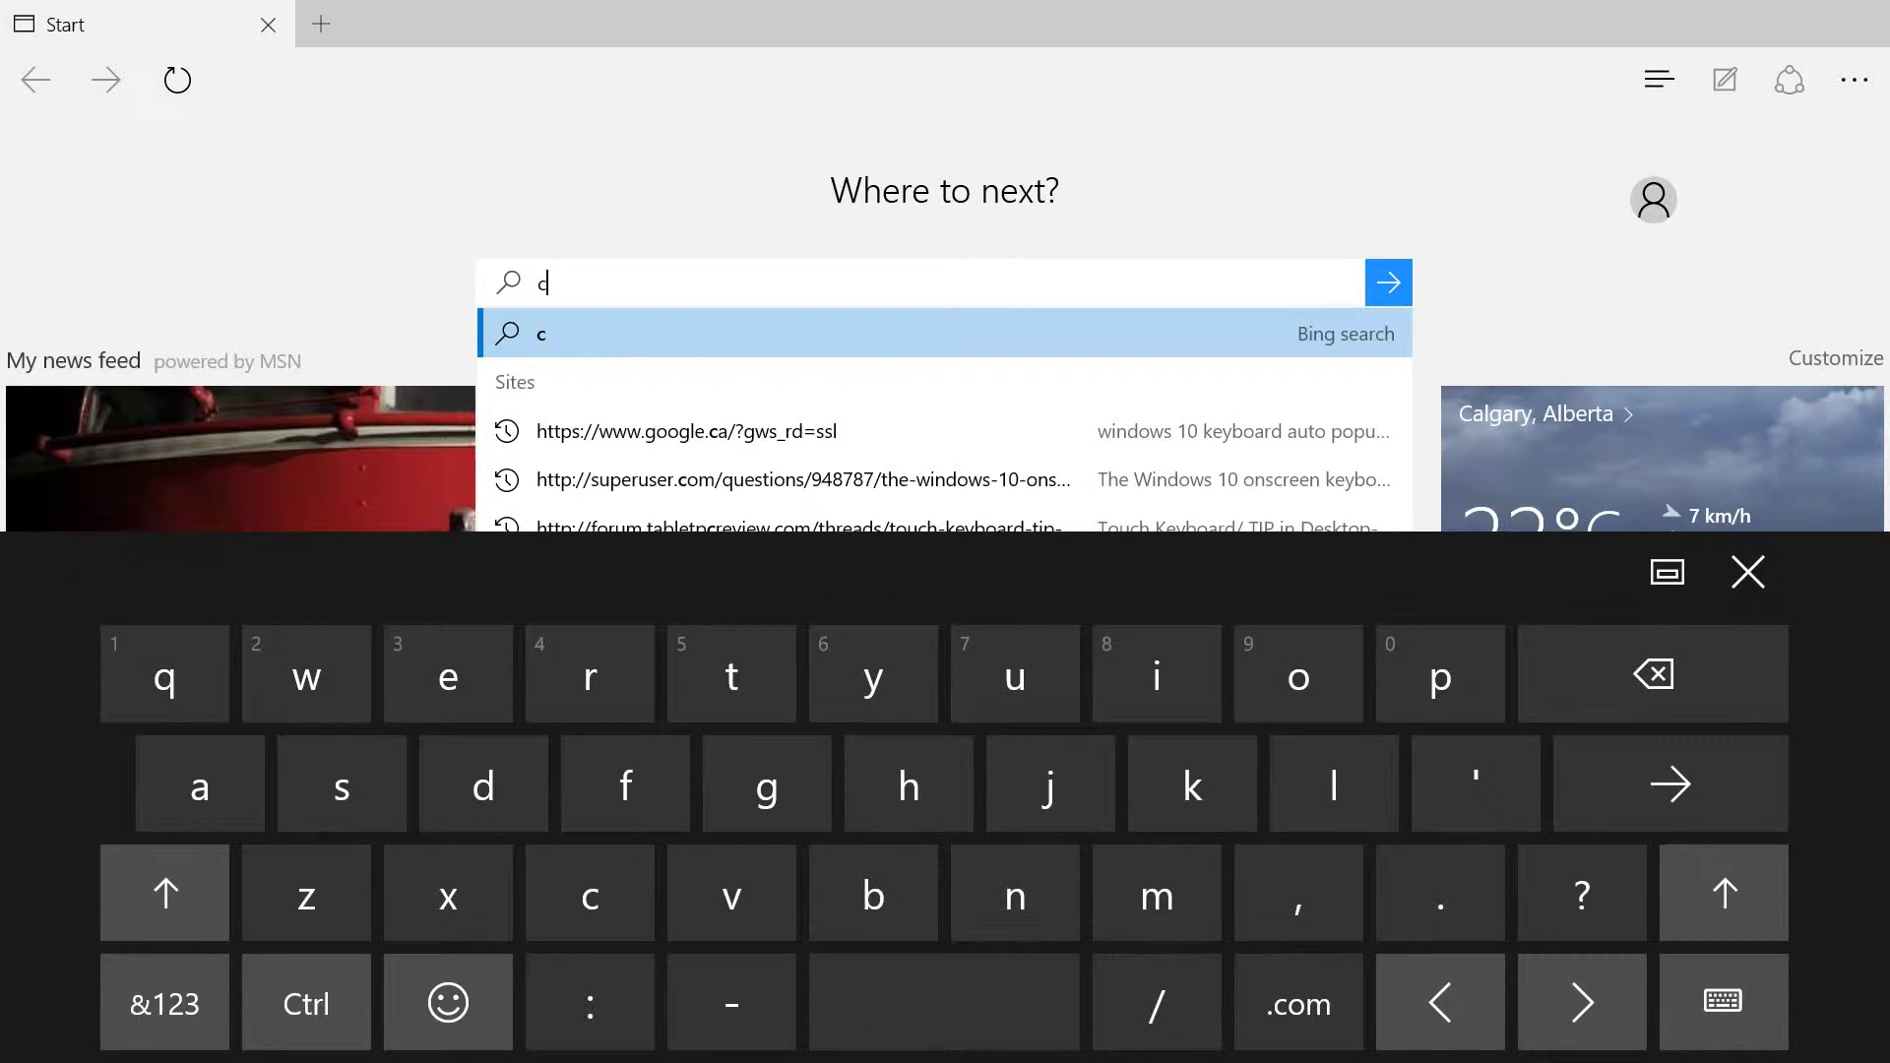
click(1333, 785)
text(eve)
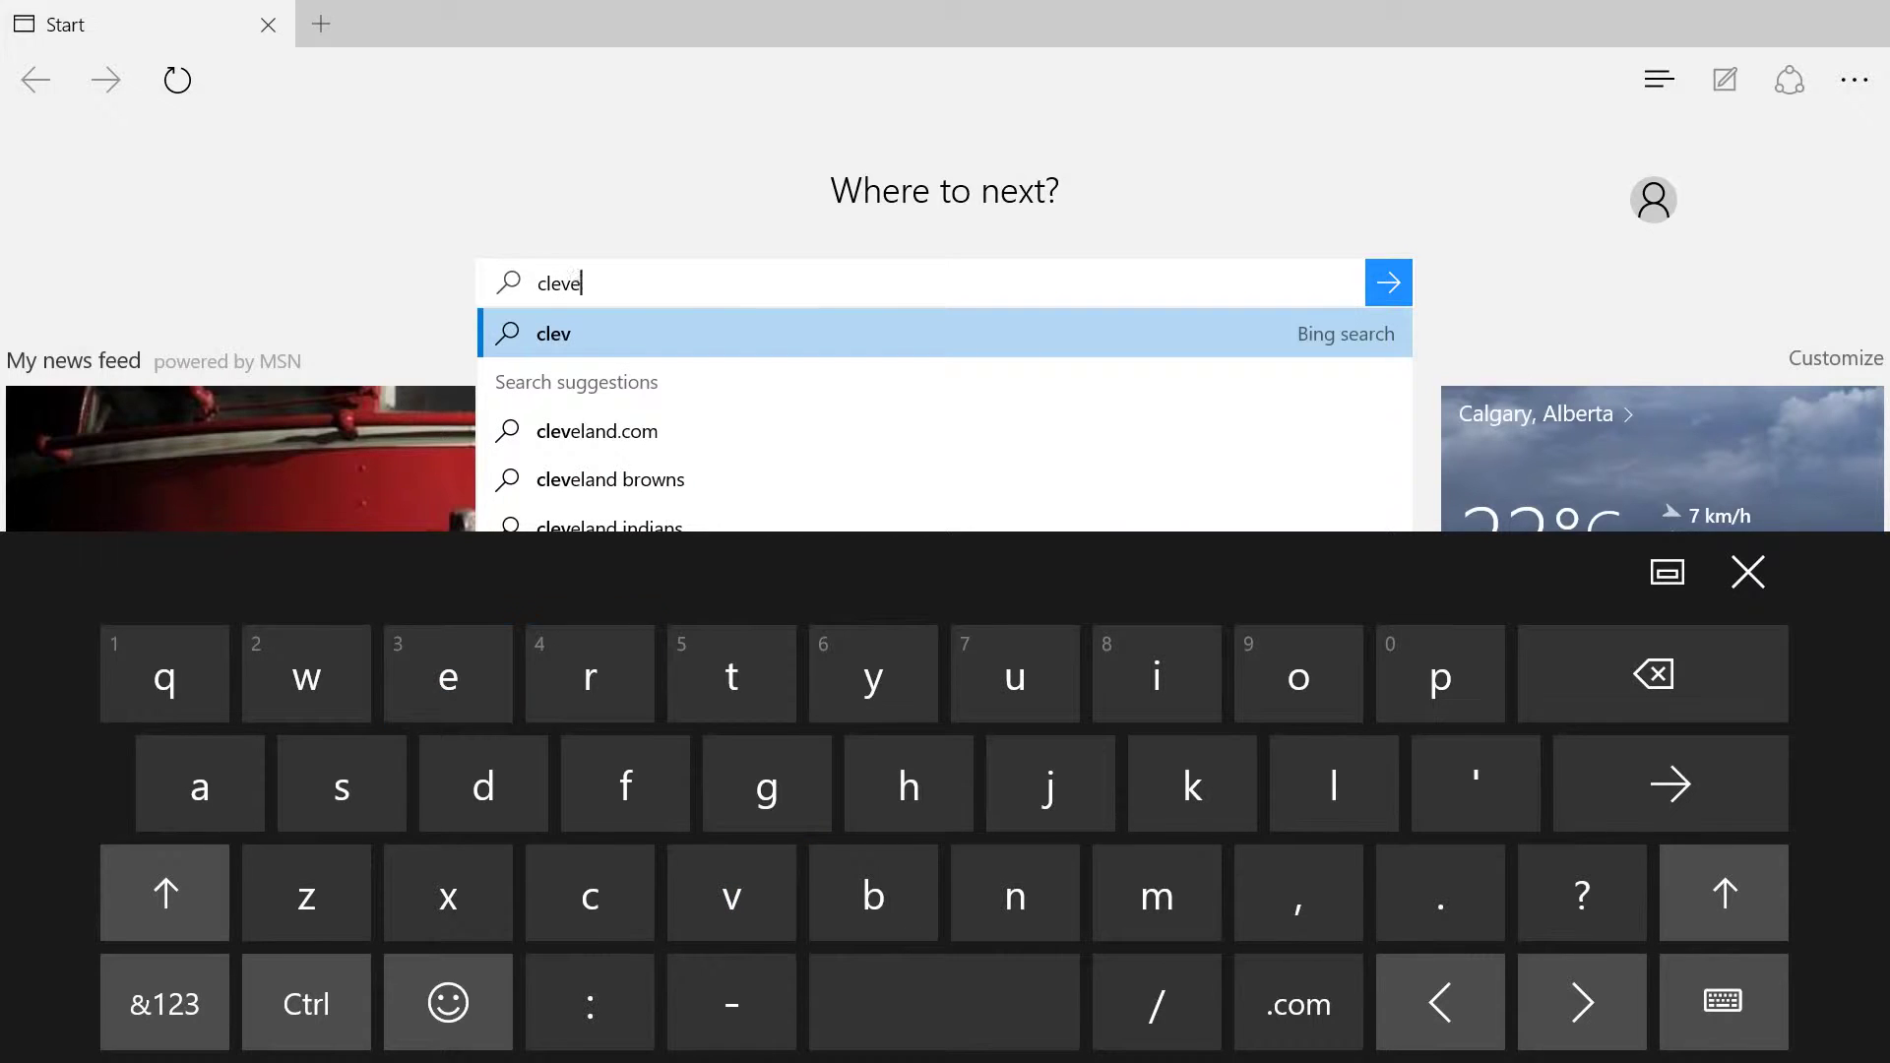
text(ri)
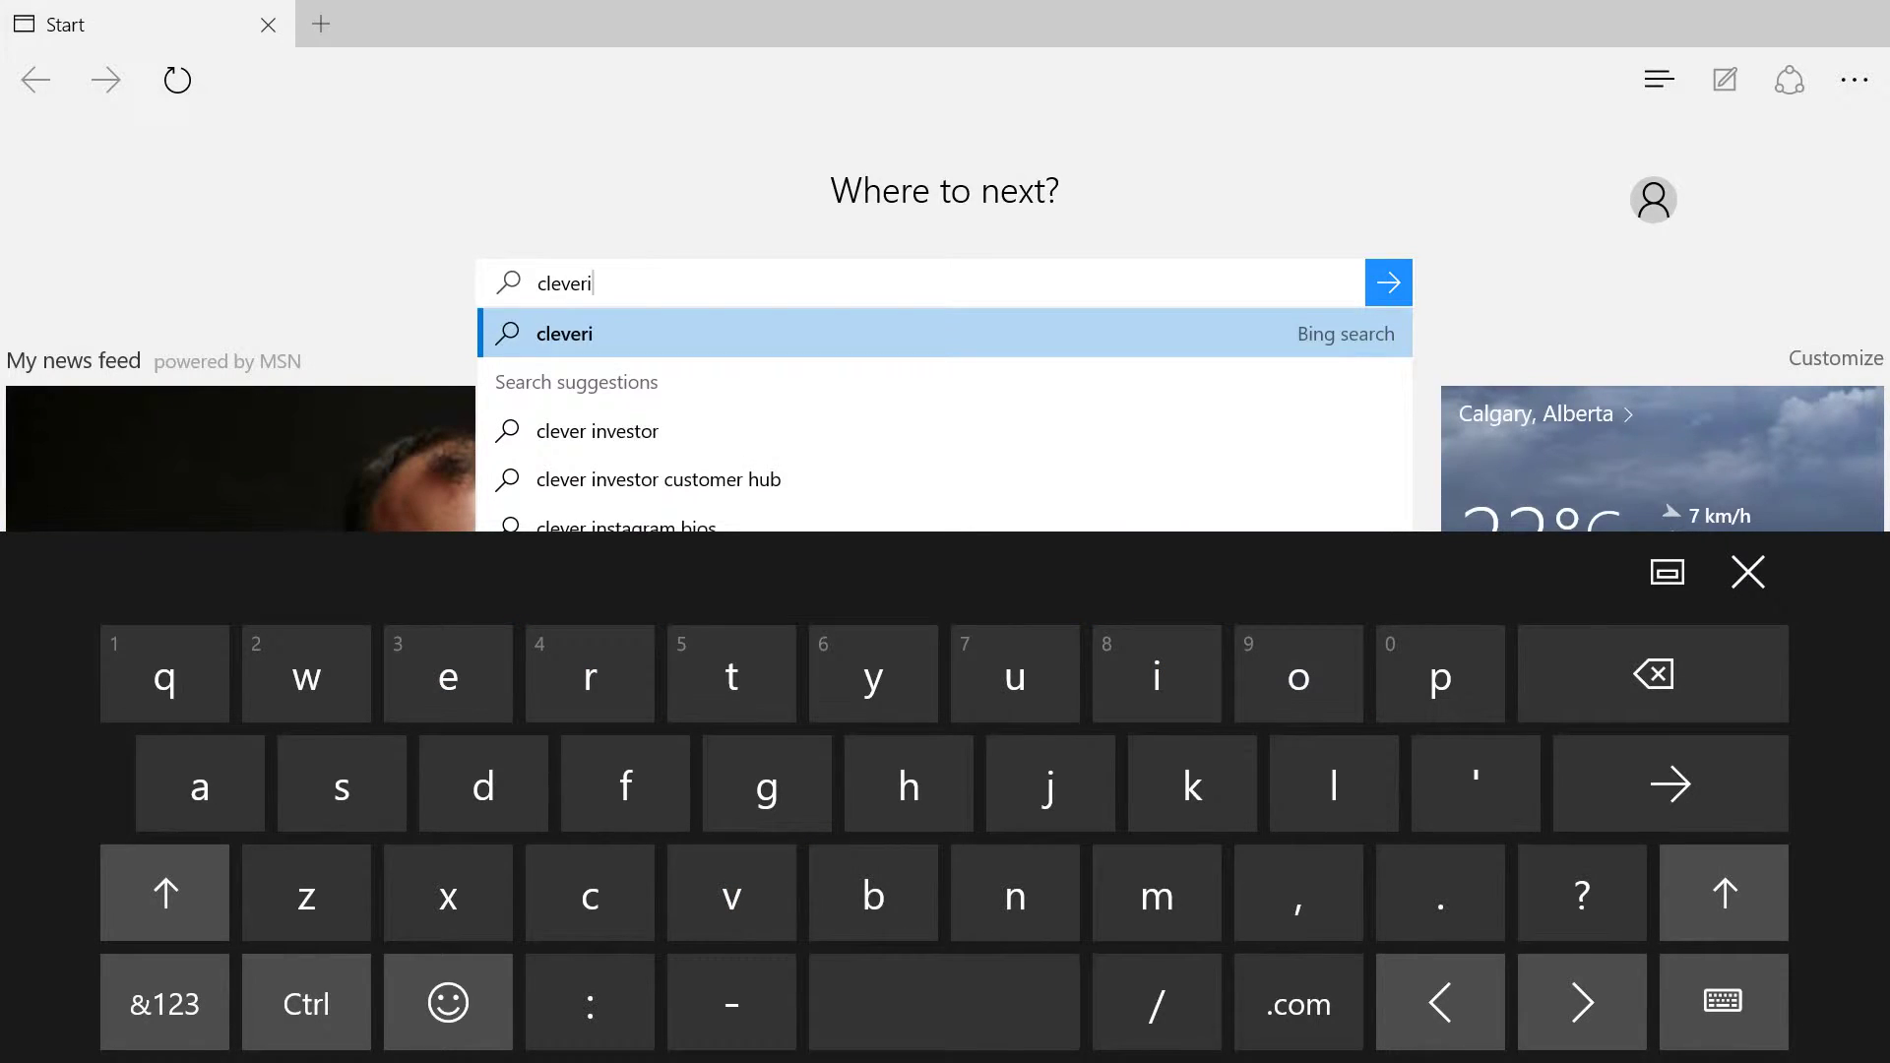
text(t.ca)
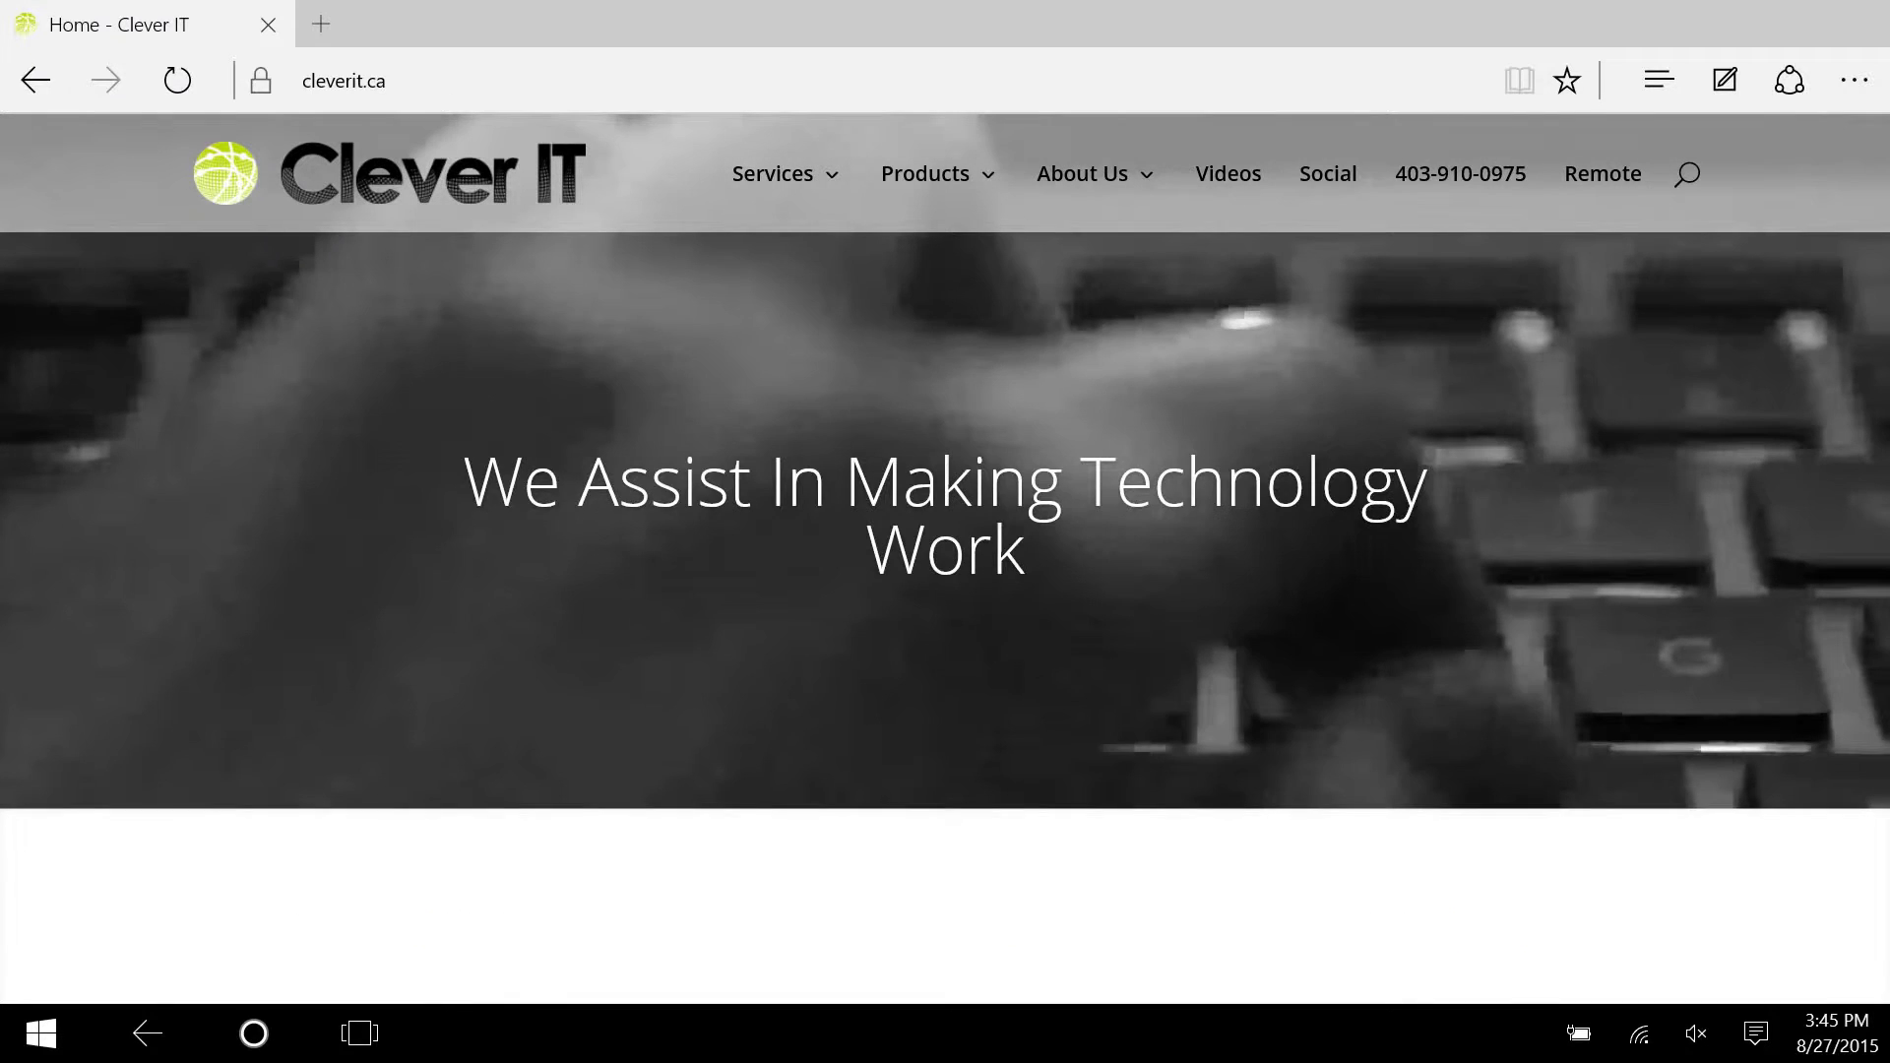
key(super)
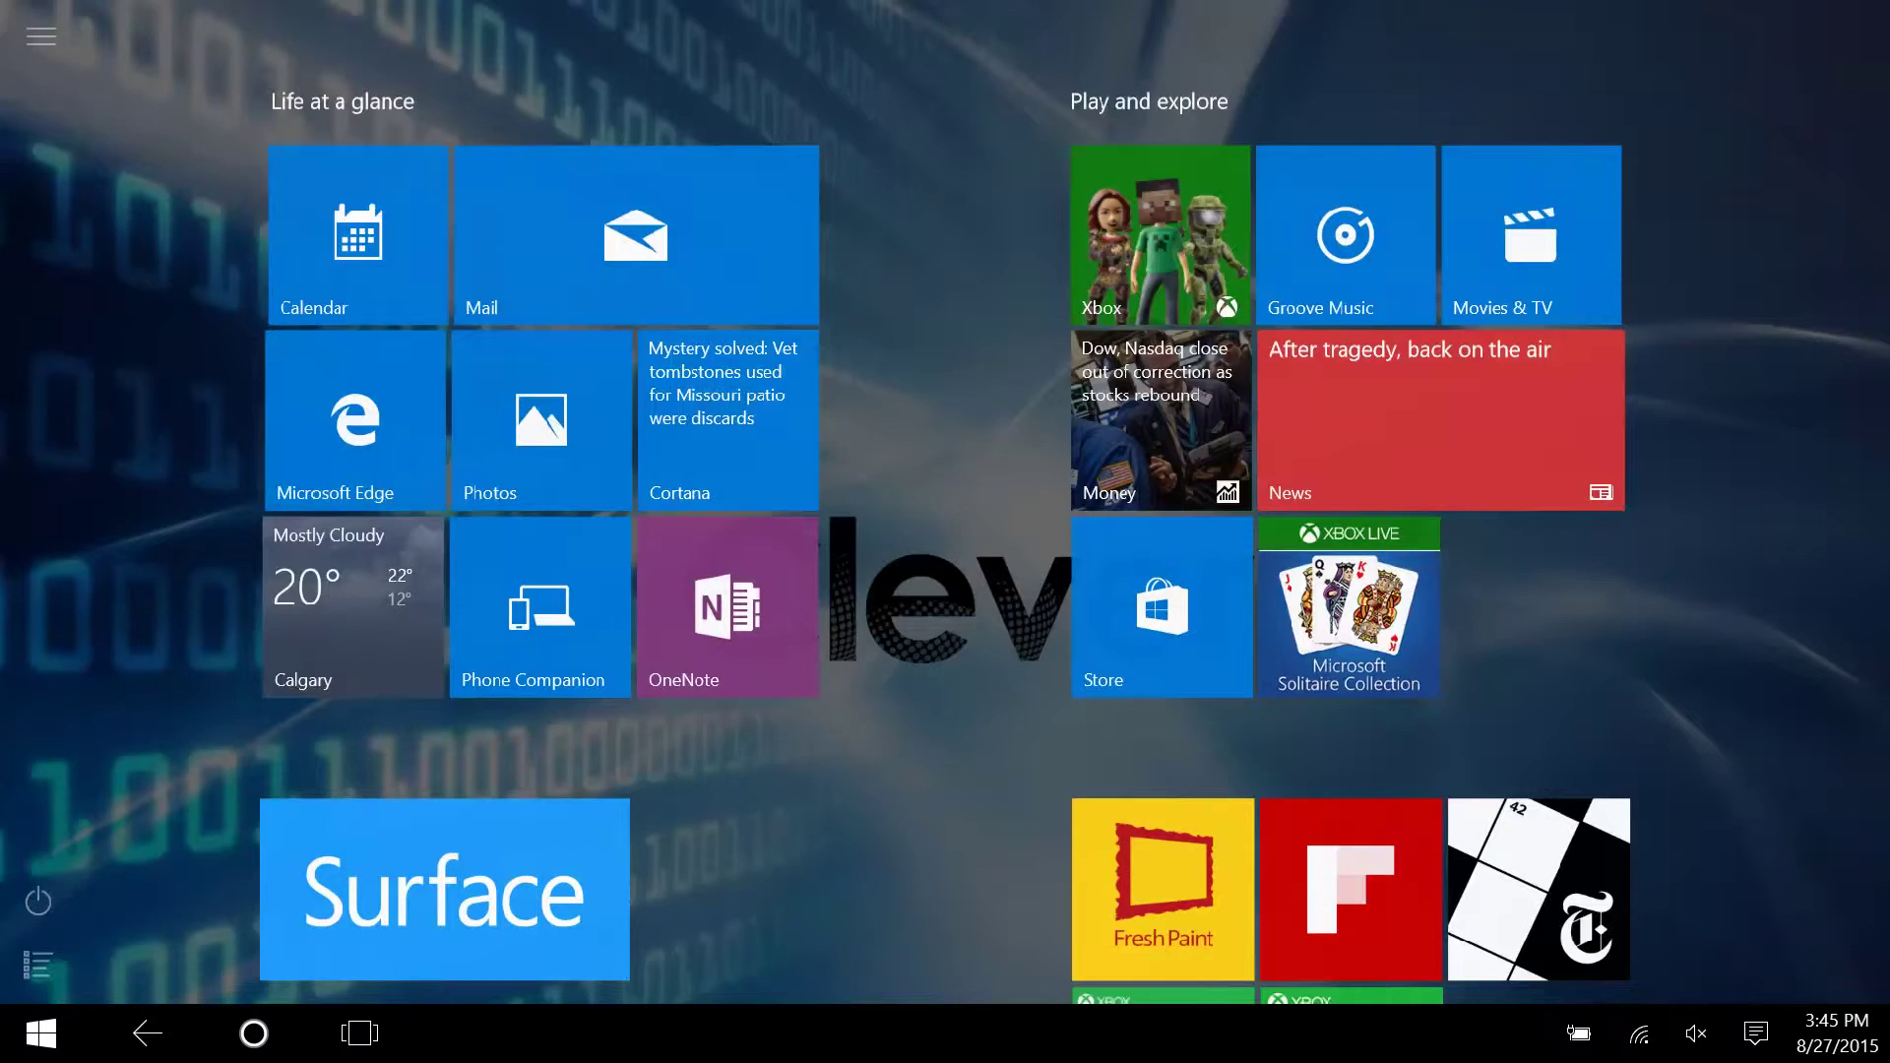
Step: Switch tablet mode off, relaunch Edge on its Start page, and bring up Windows Settings with Win+I
click(1754, 1033)
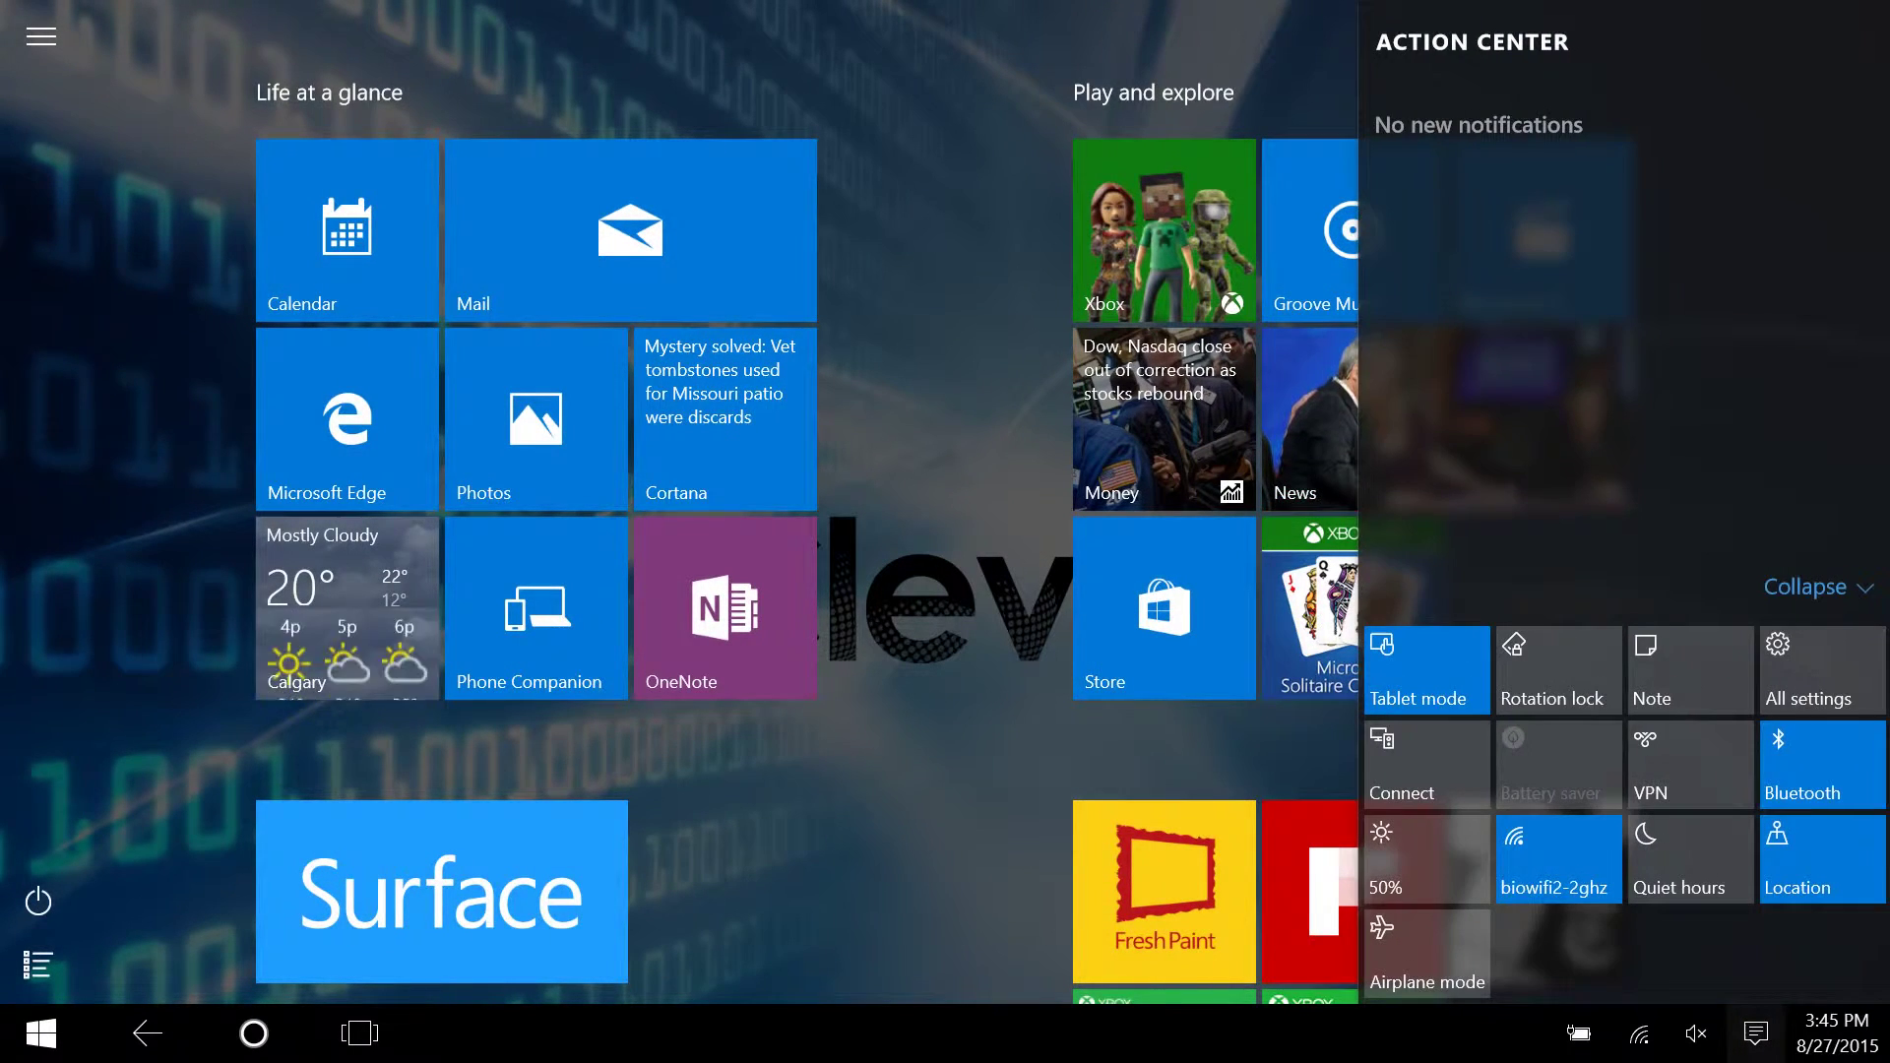
click(1426, 668)
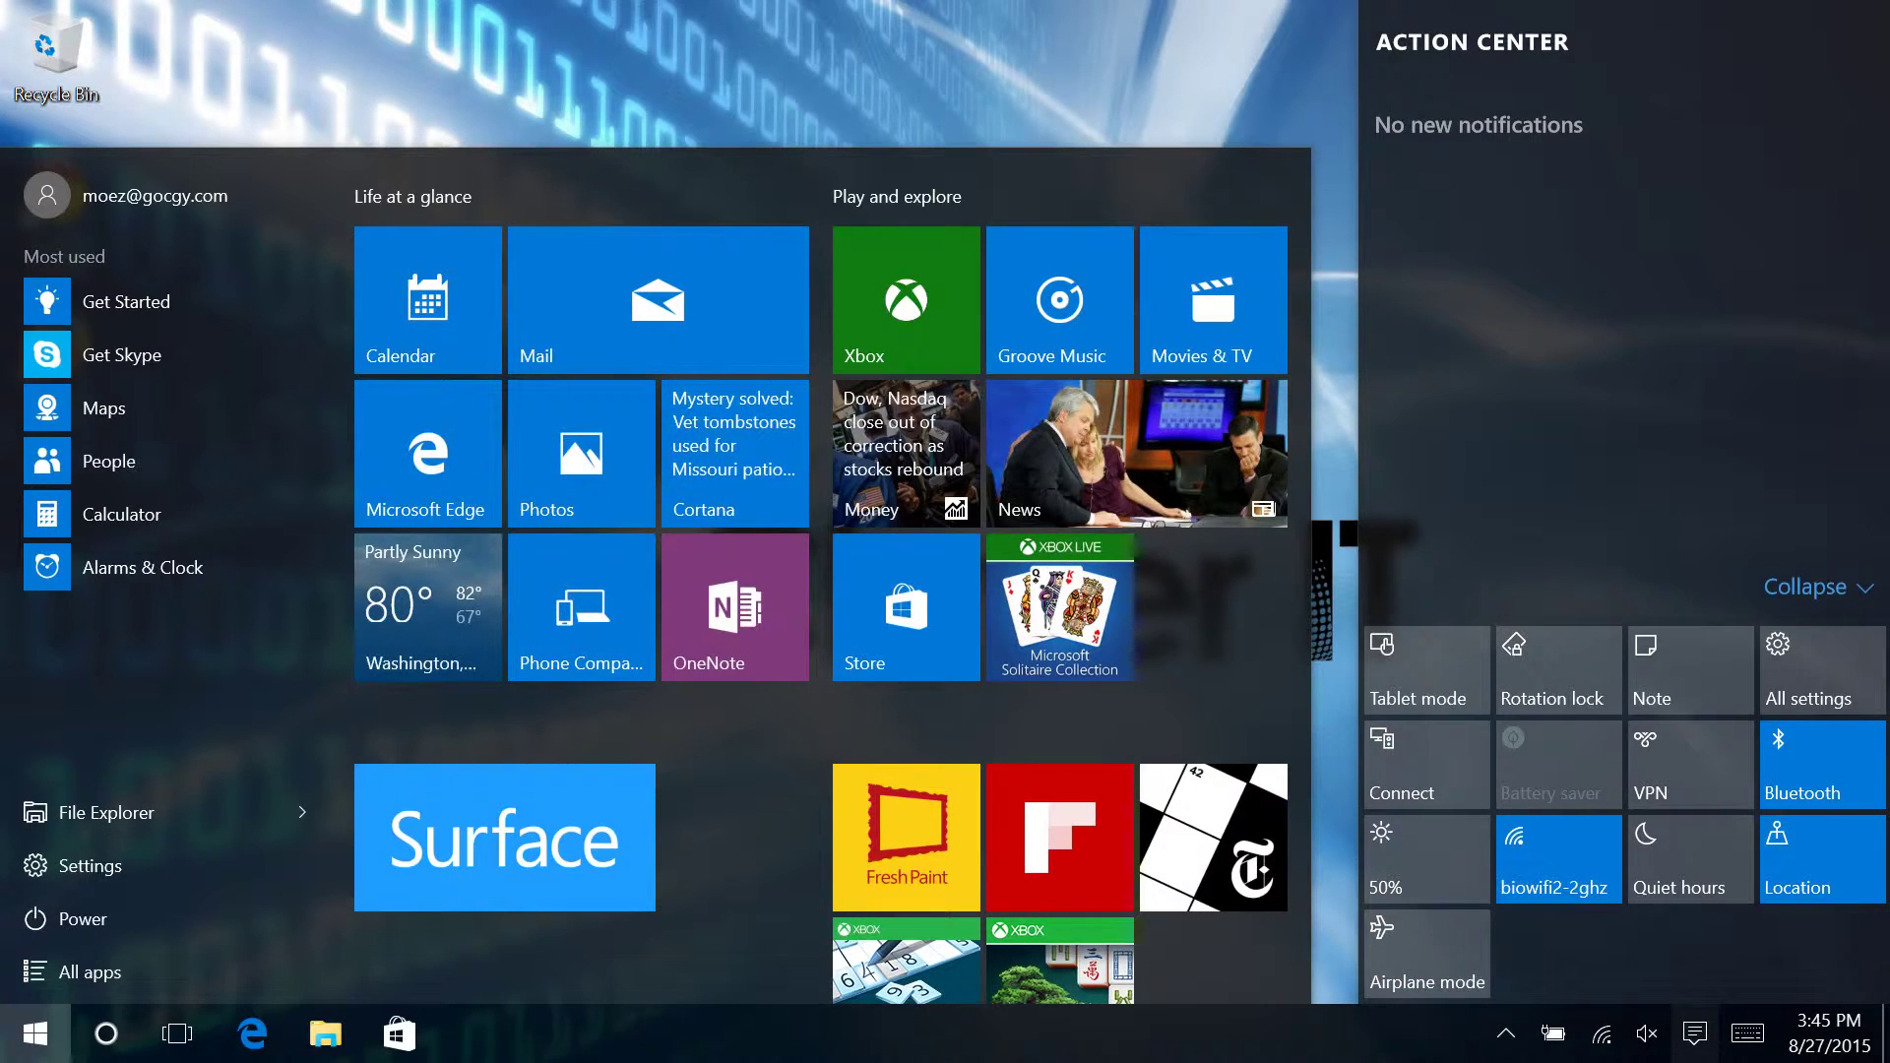
click(429, 454)
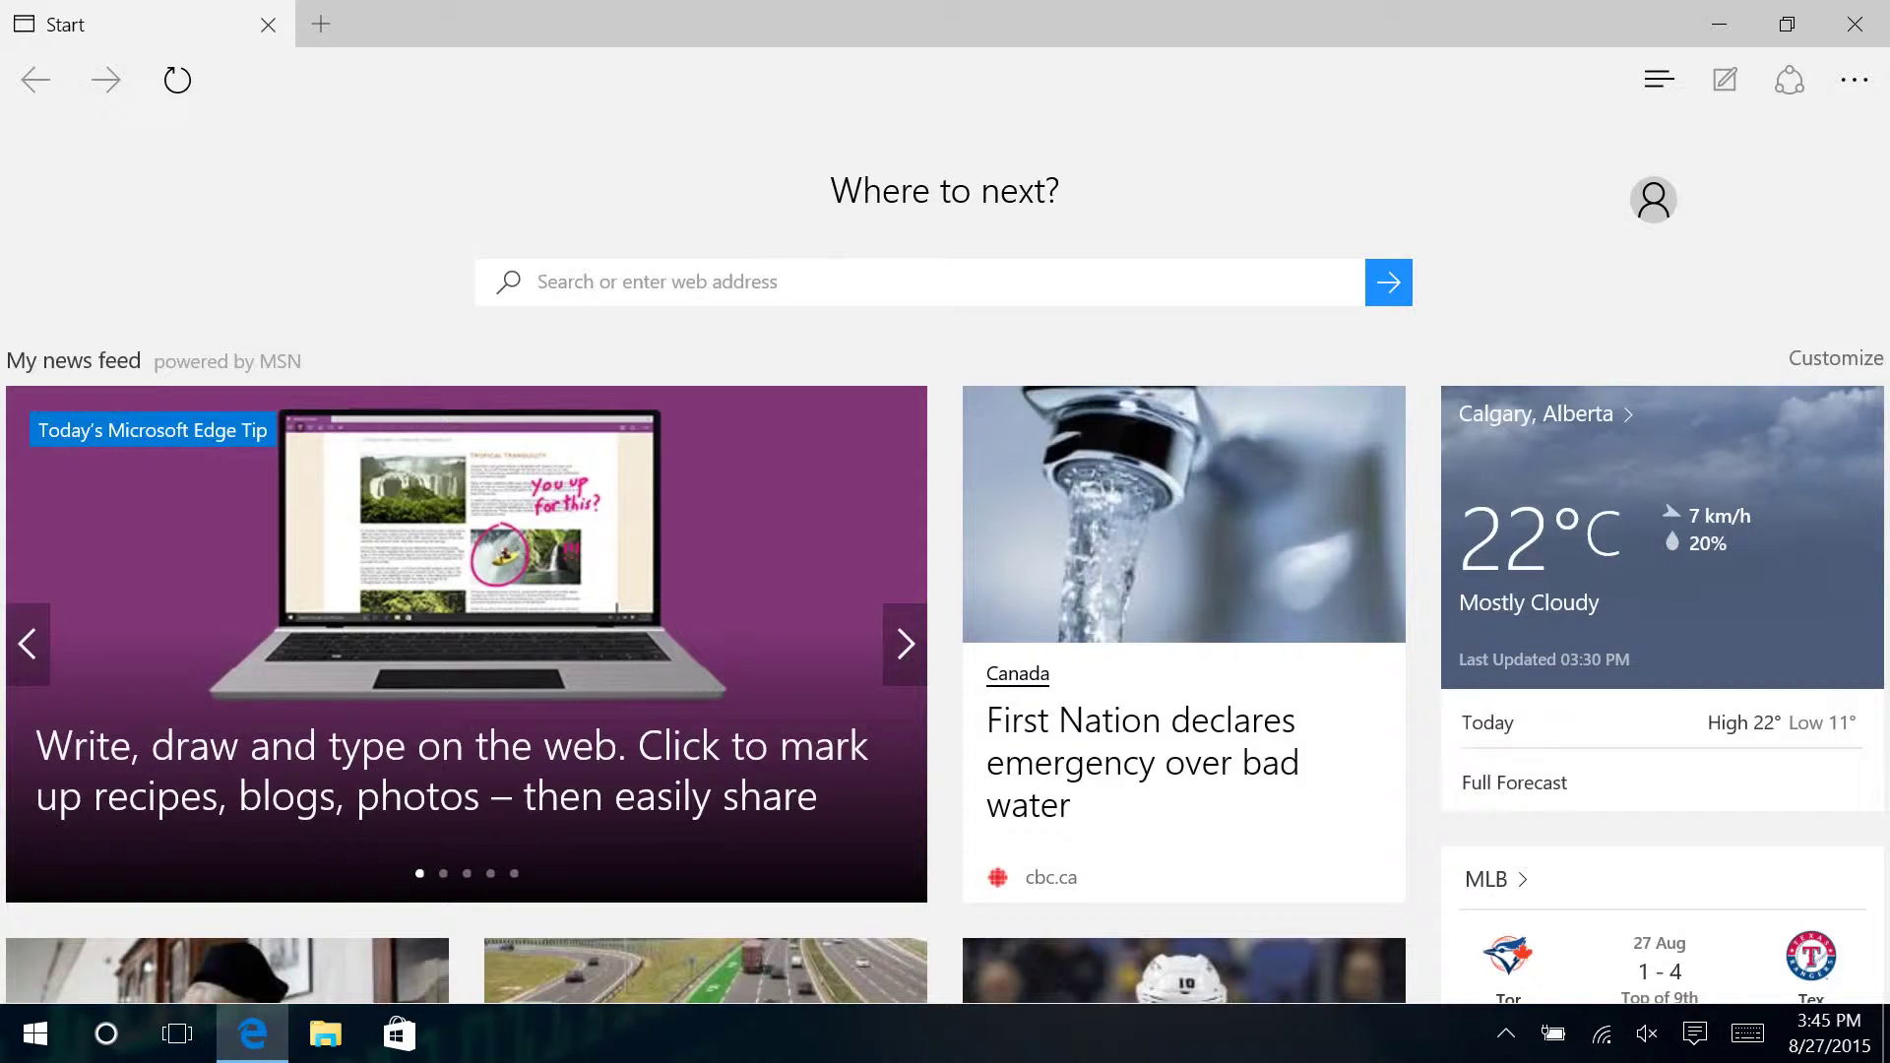
key(super)
key(super+i)
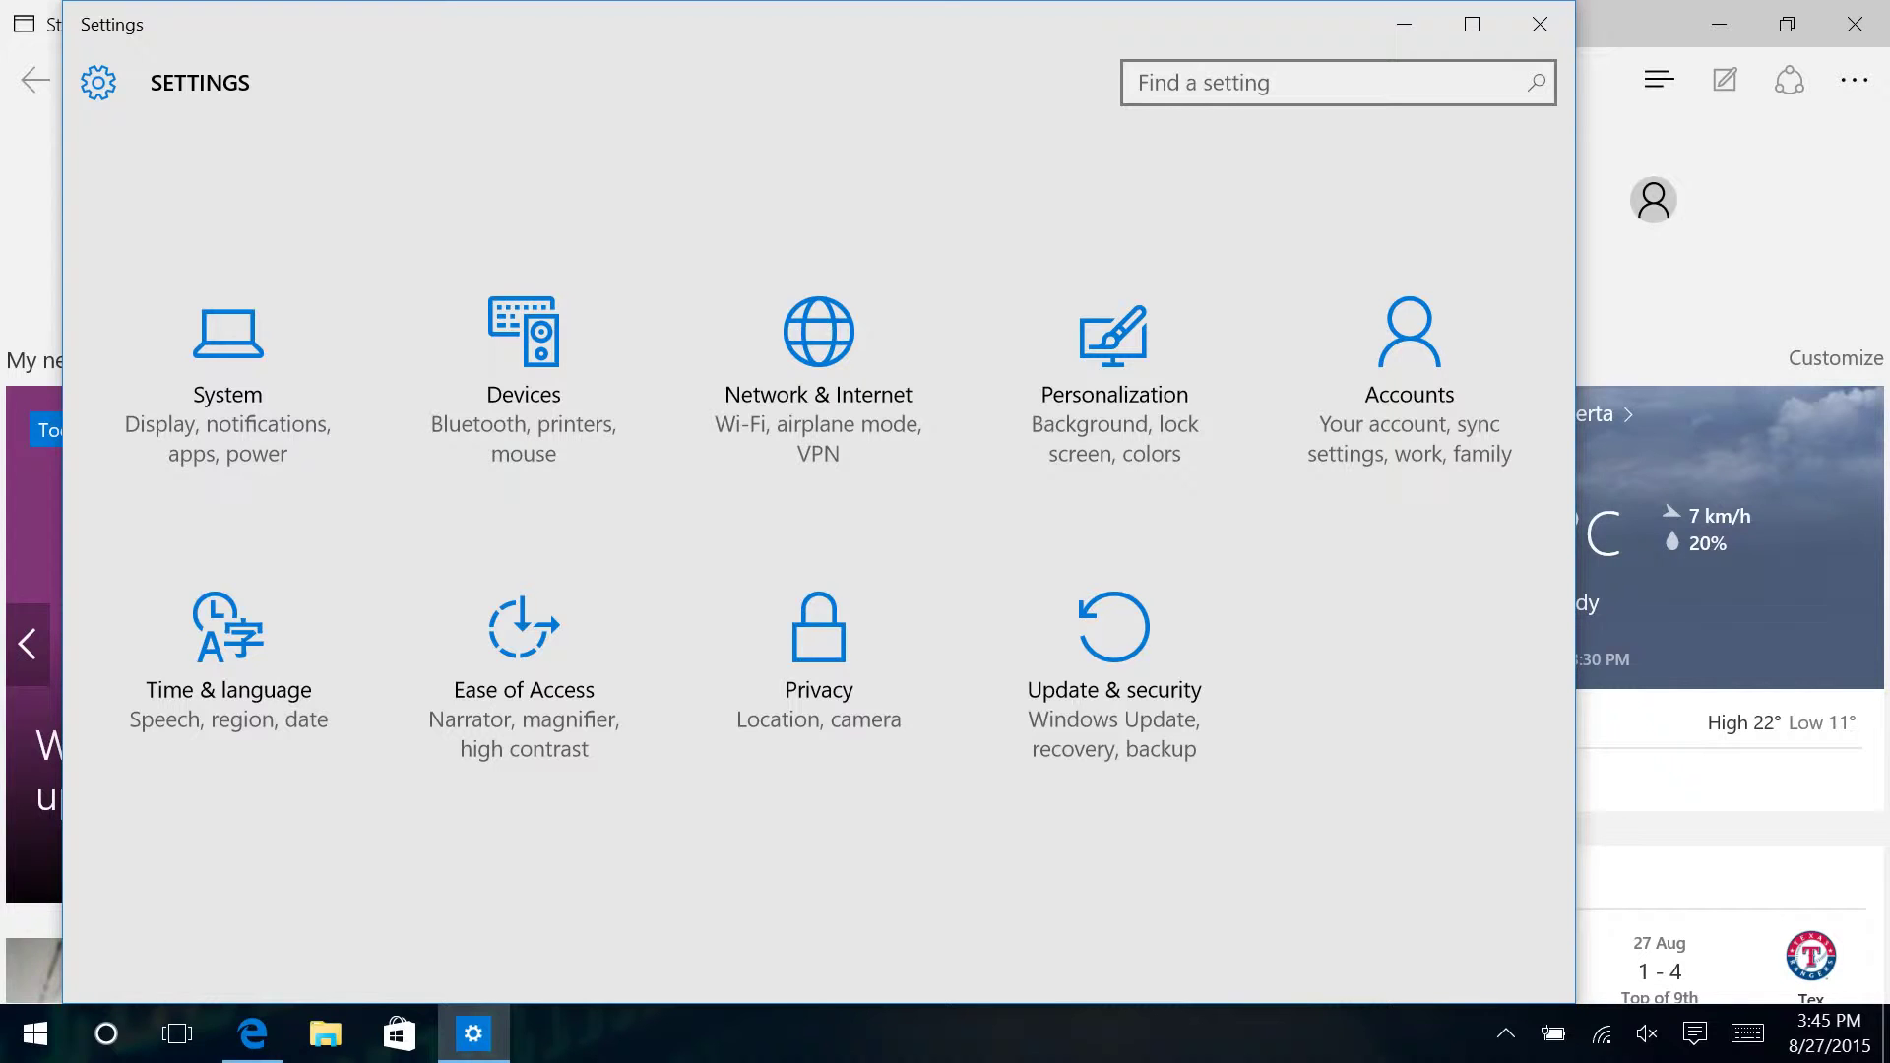
Step: Go into Devices > Typing and scroll to the Touch keyboard section
key(Return)
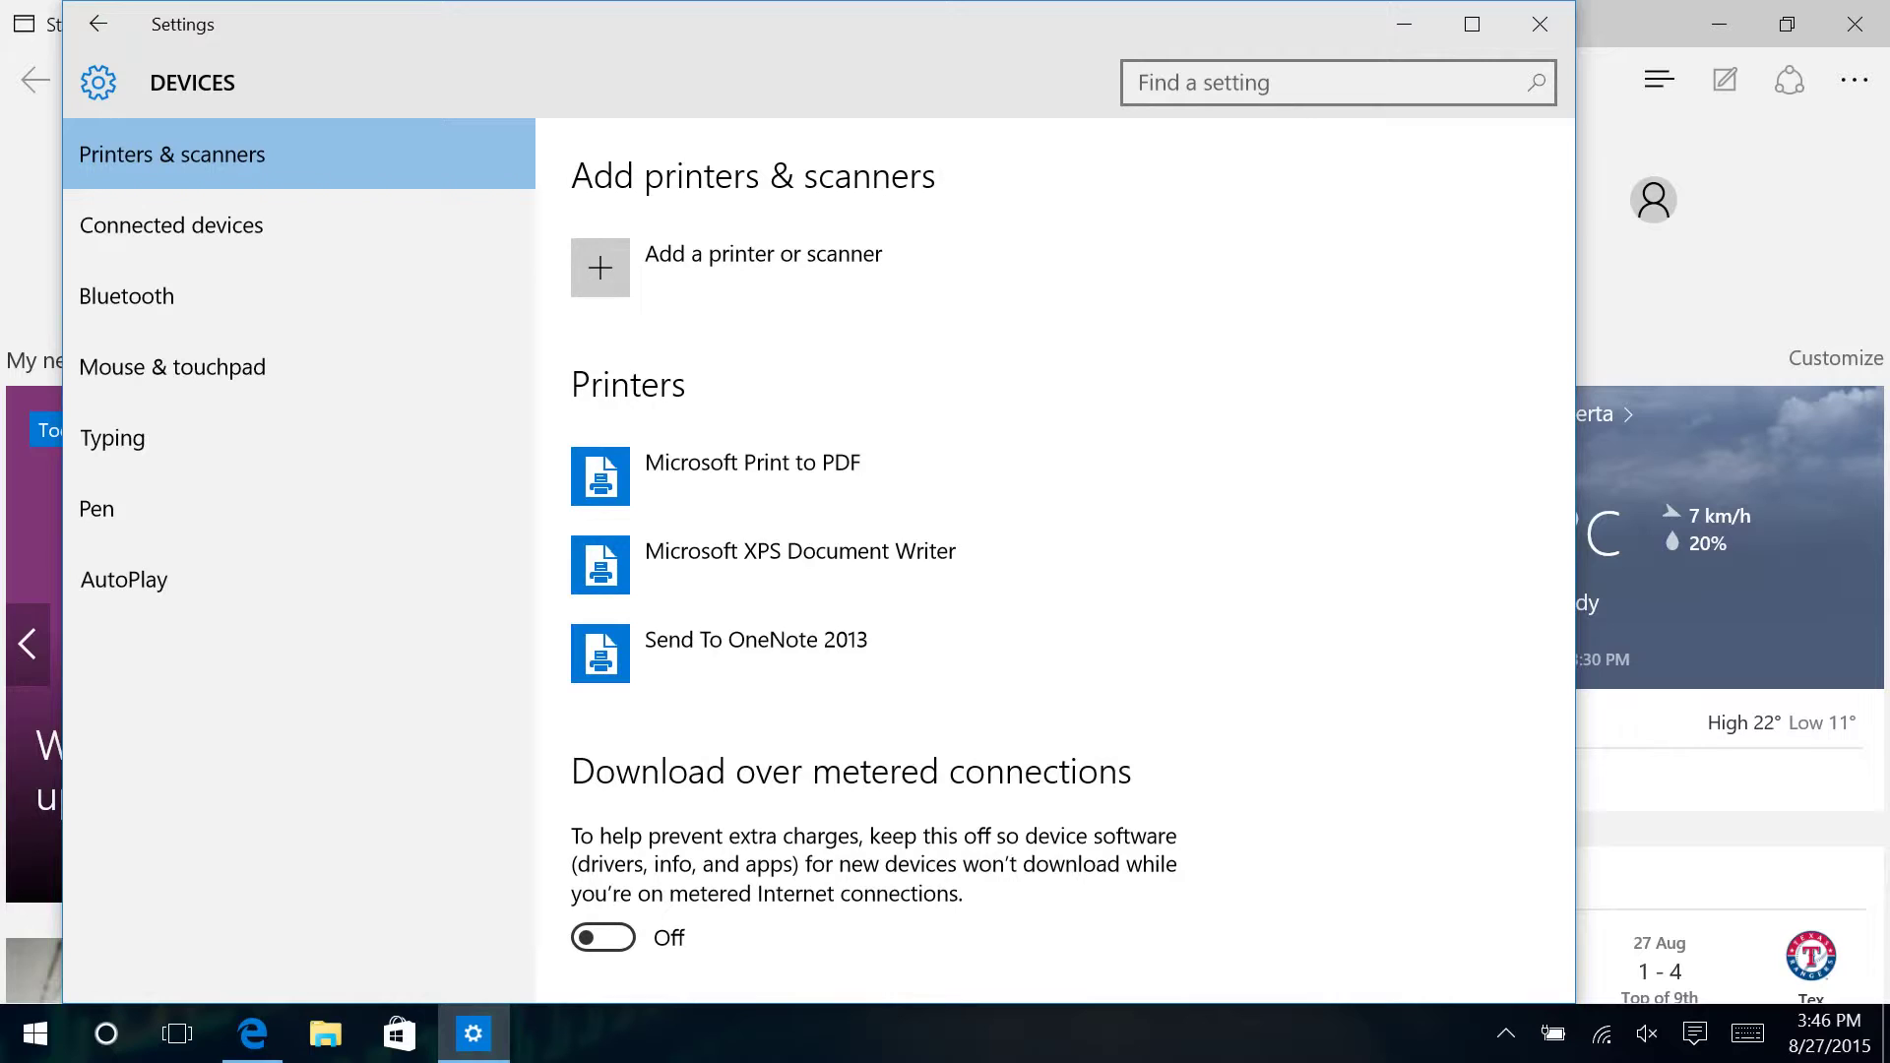
key(Down)
key(Down)
key(Down)
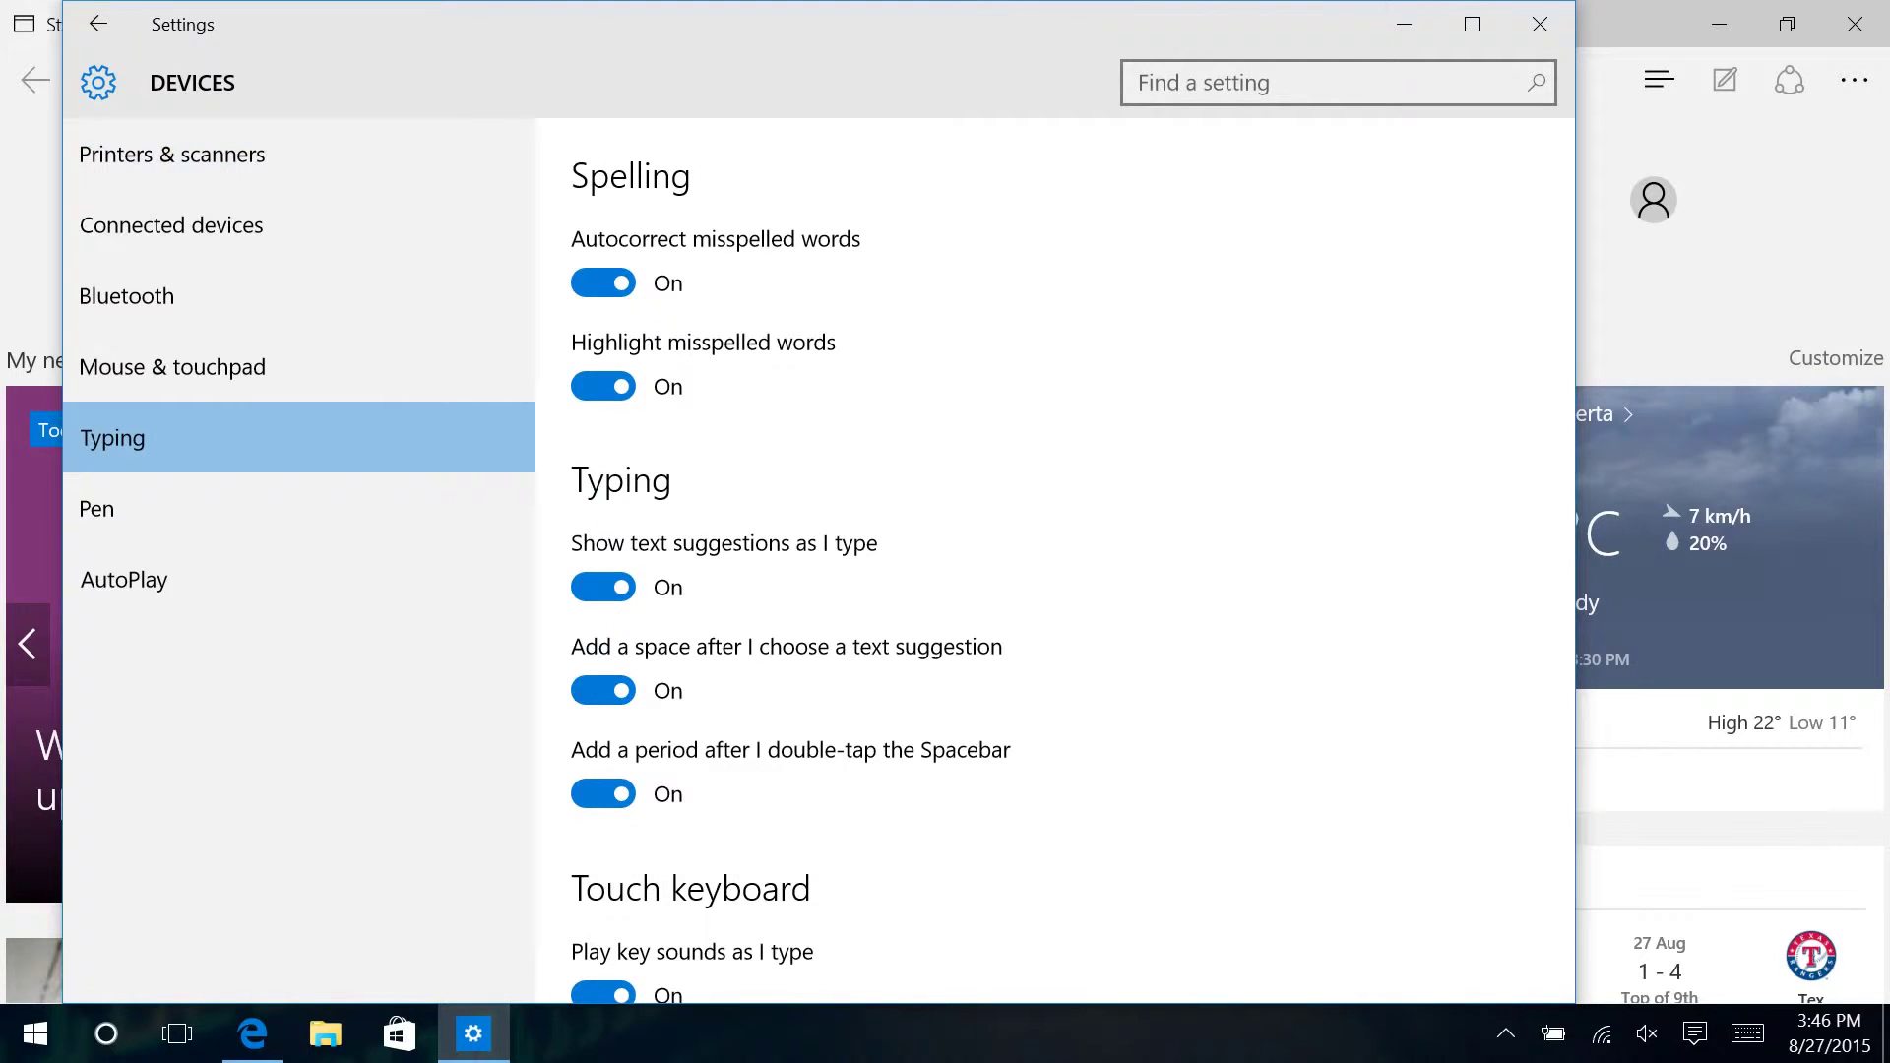
scroll(788, 562, down, 4)
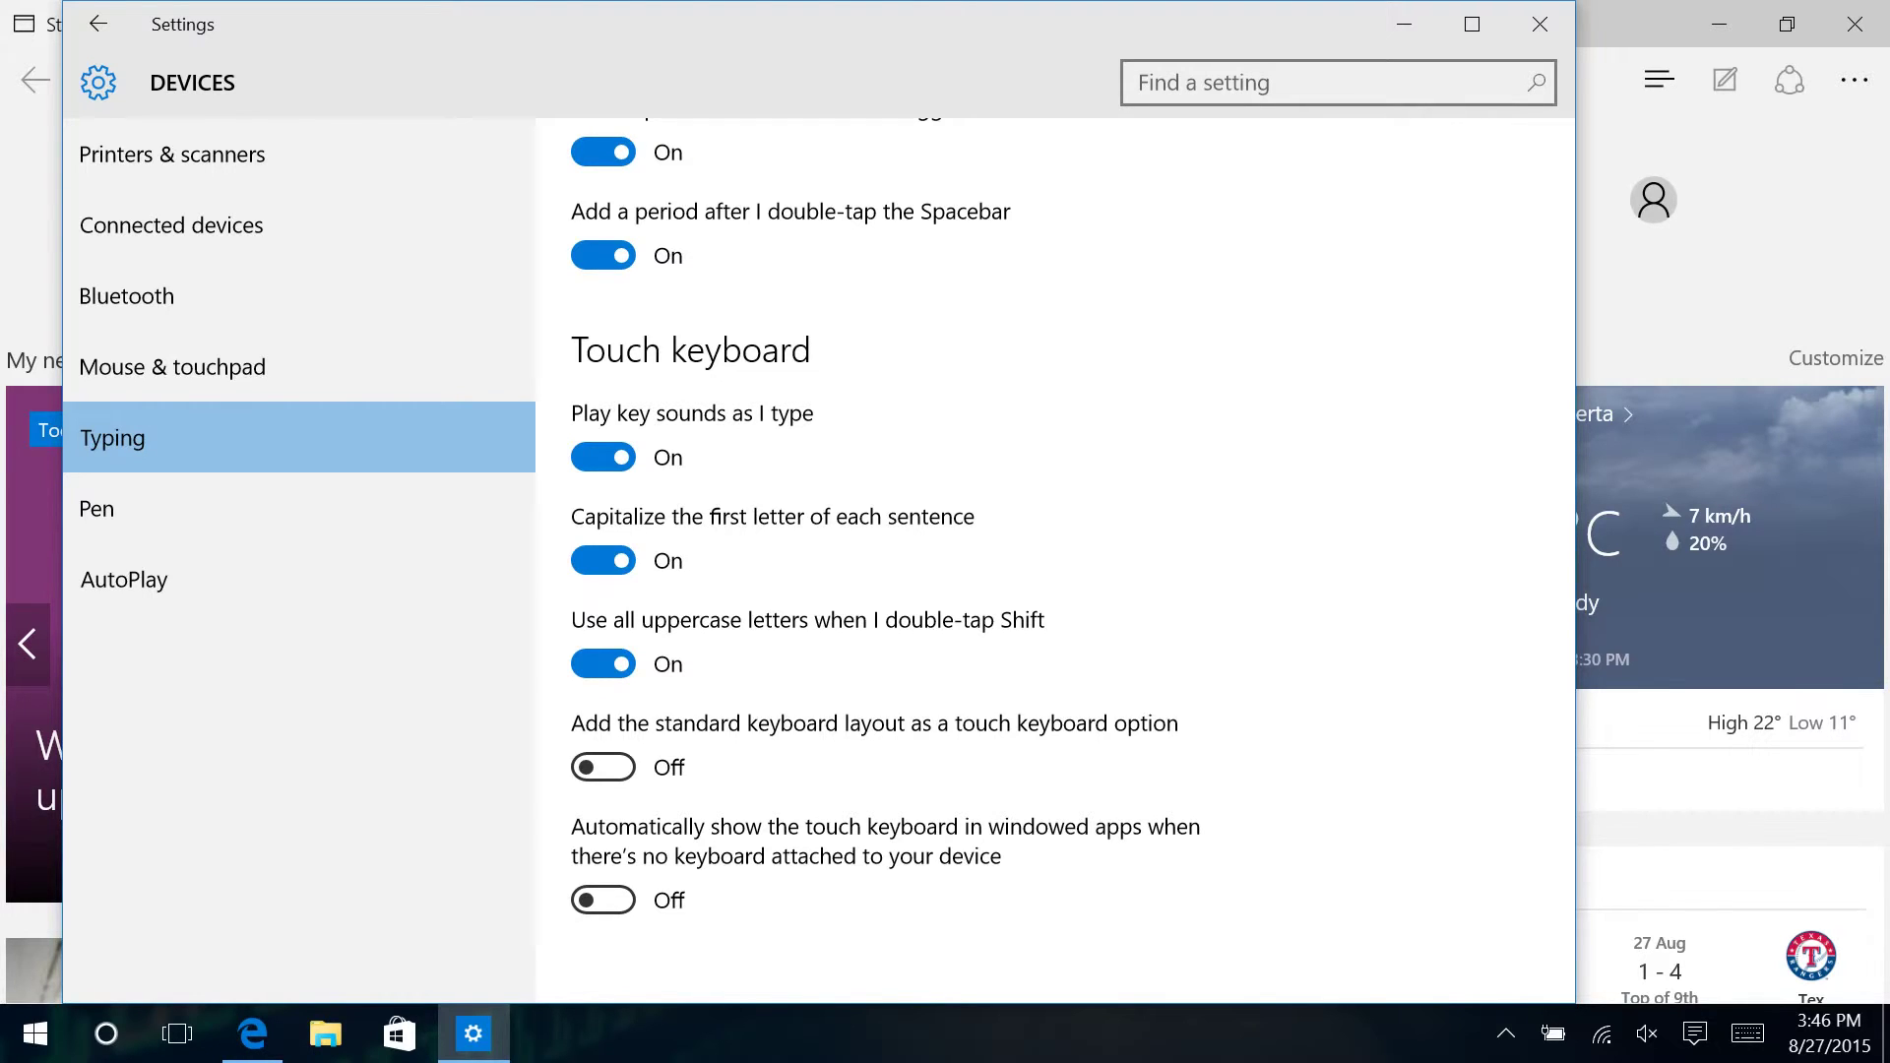
Step: Turn 'Automatically show the touch keyboard in windowed apps' On and close Settings back to Edge
click(602, 900)
click(1539, 24)
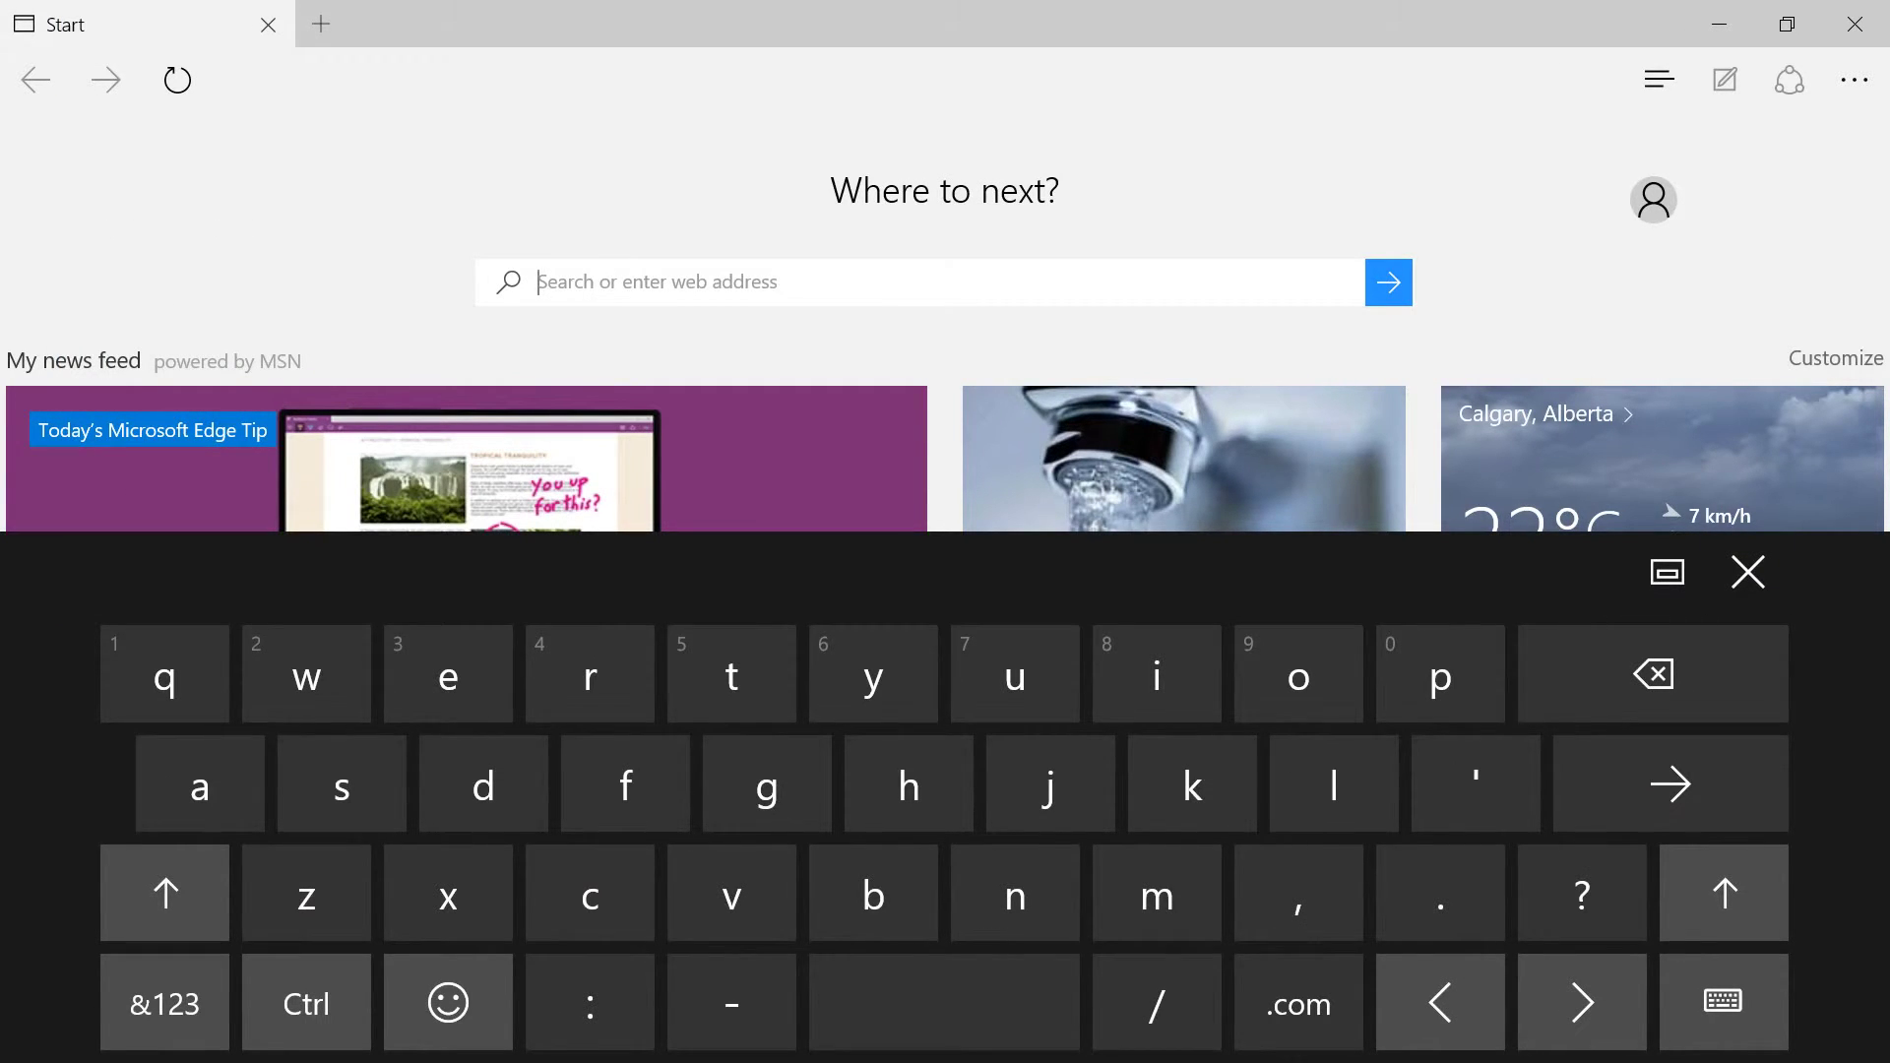
Step: Confirm the touch keyboard pops up for Edge's search box, testing delete and dismissing it with Escape
click(1748, 572)
click(899, 280)
click(1653, 674)
click(1749, 572)
click(900, 281)
key(Escape)
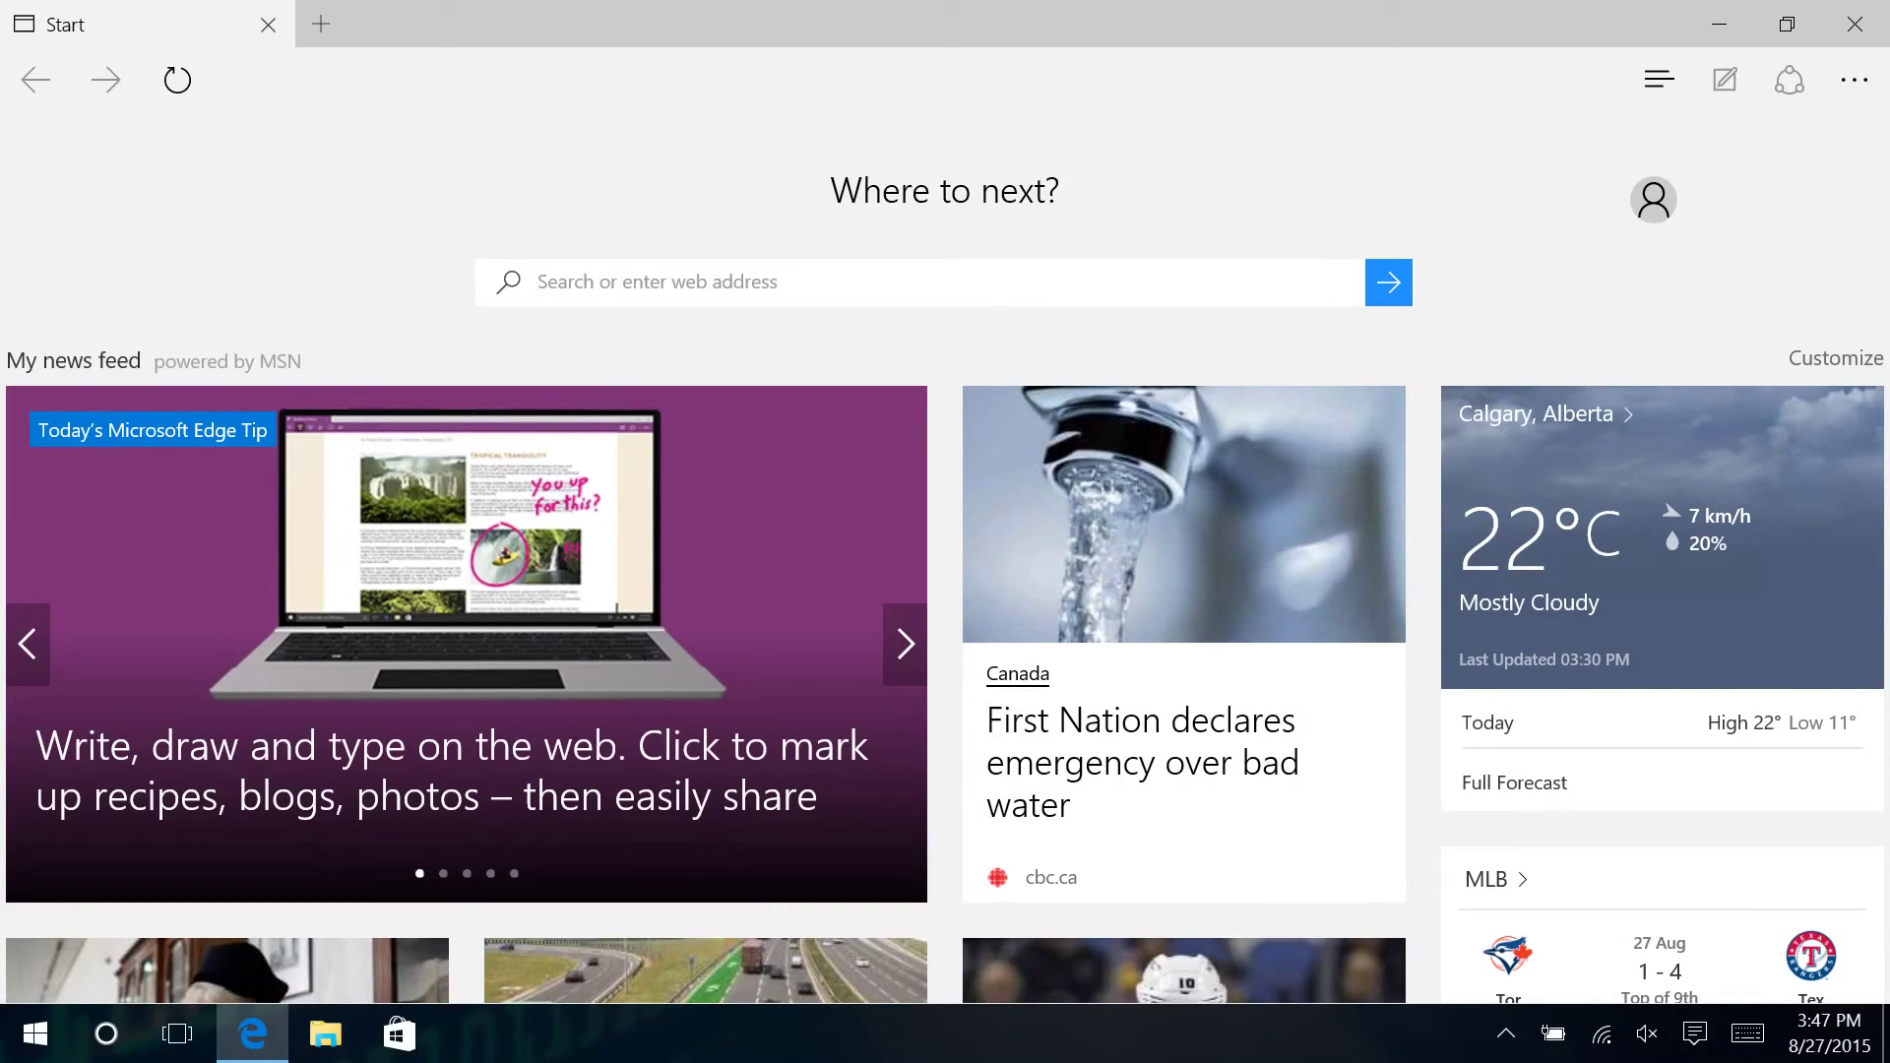
click(915, 282)
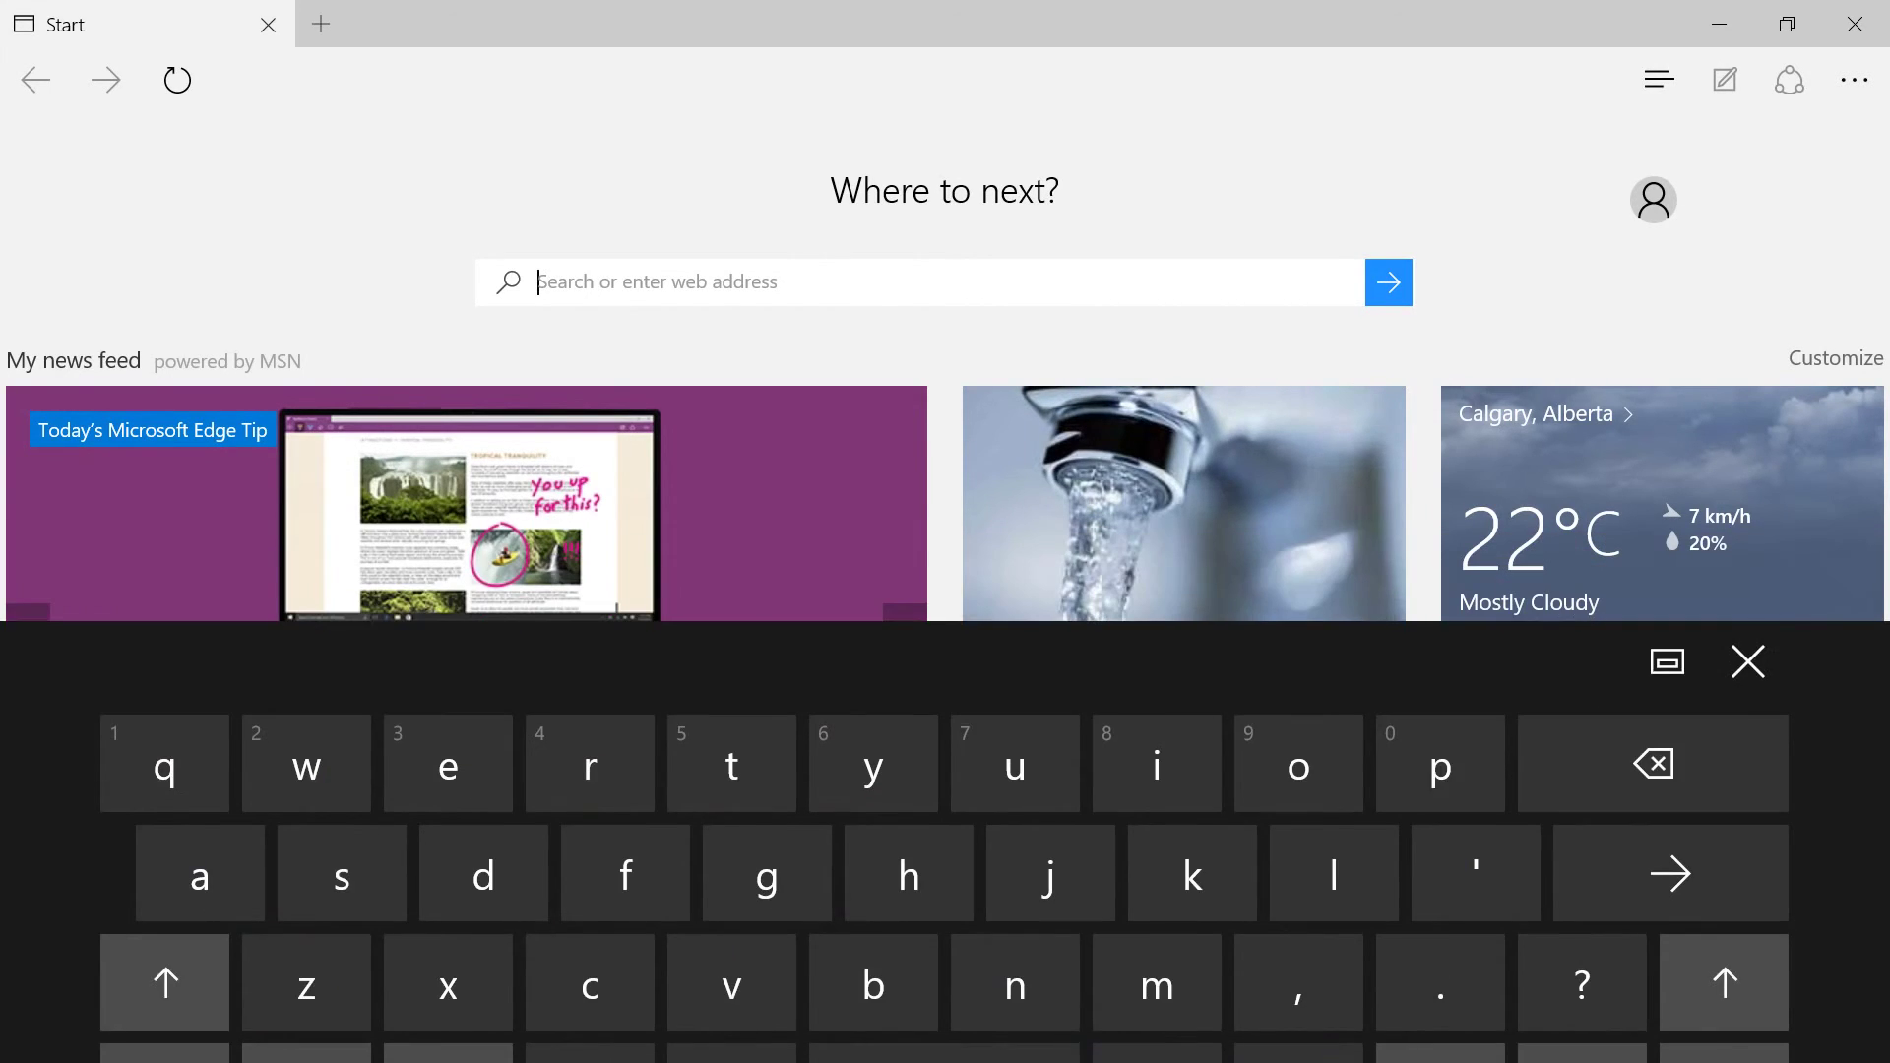
key(Escape)
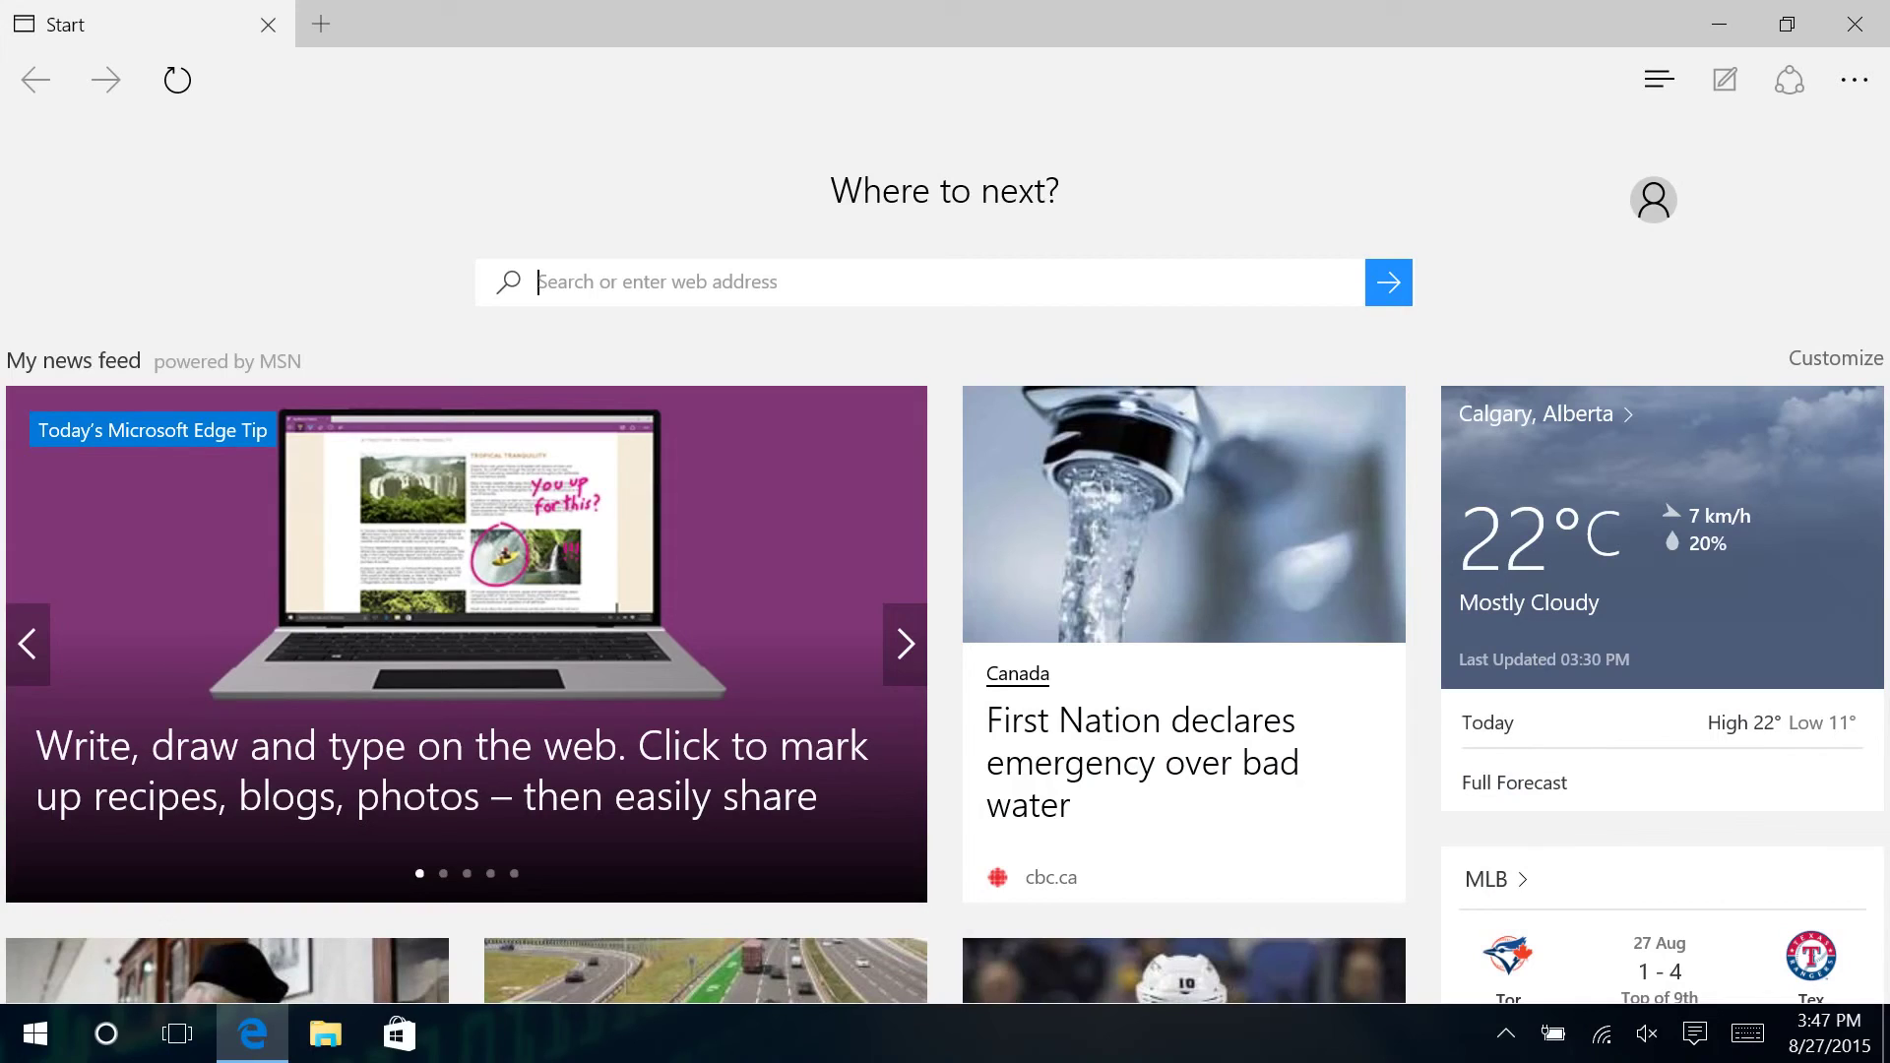